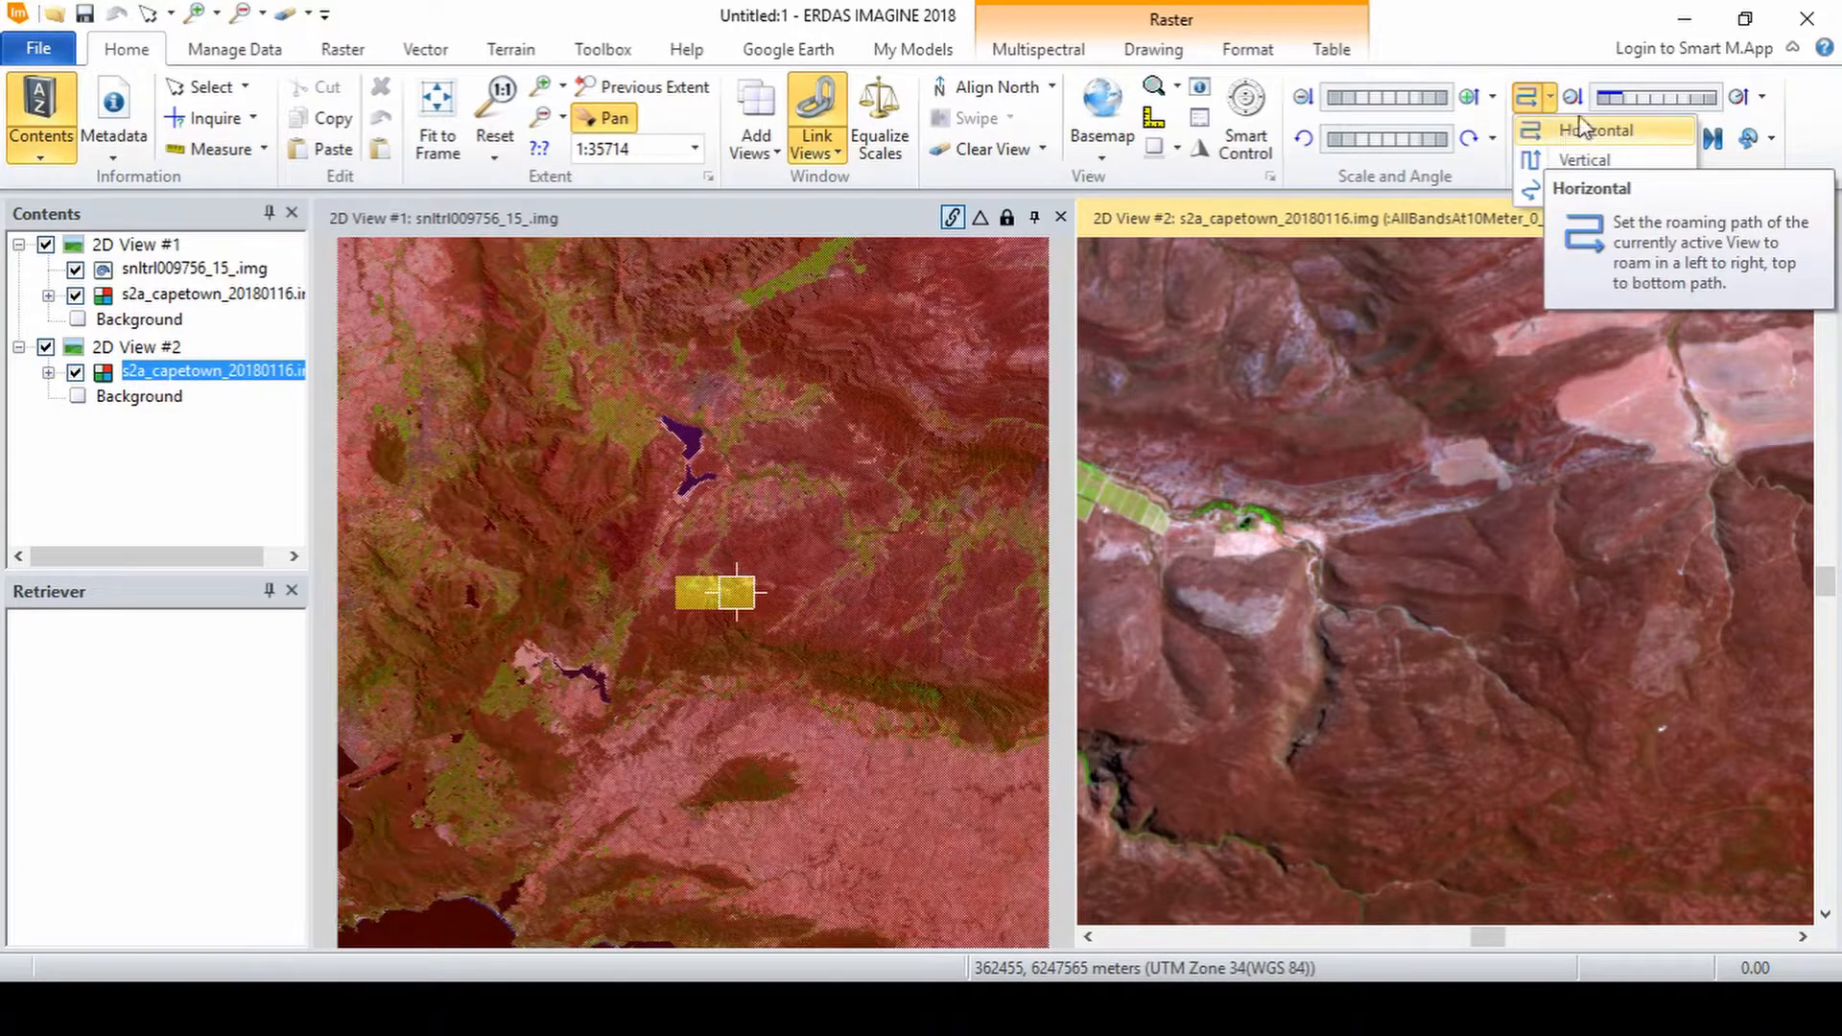
Step: Set View #2 to roam along a horizontal path and play it forward, pausing to step ahead one view extent before resuming
{"action": "left_click", "coordinate": [1578, 130]}
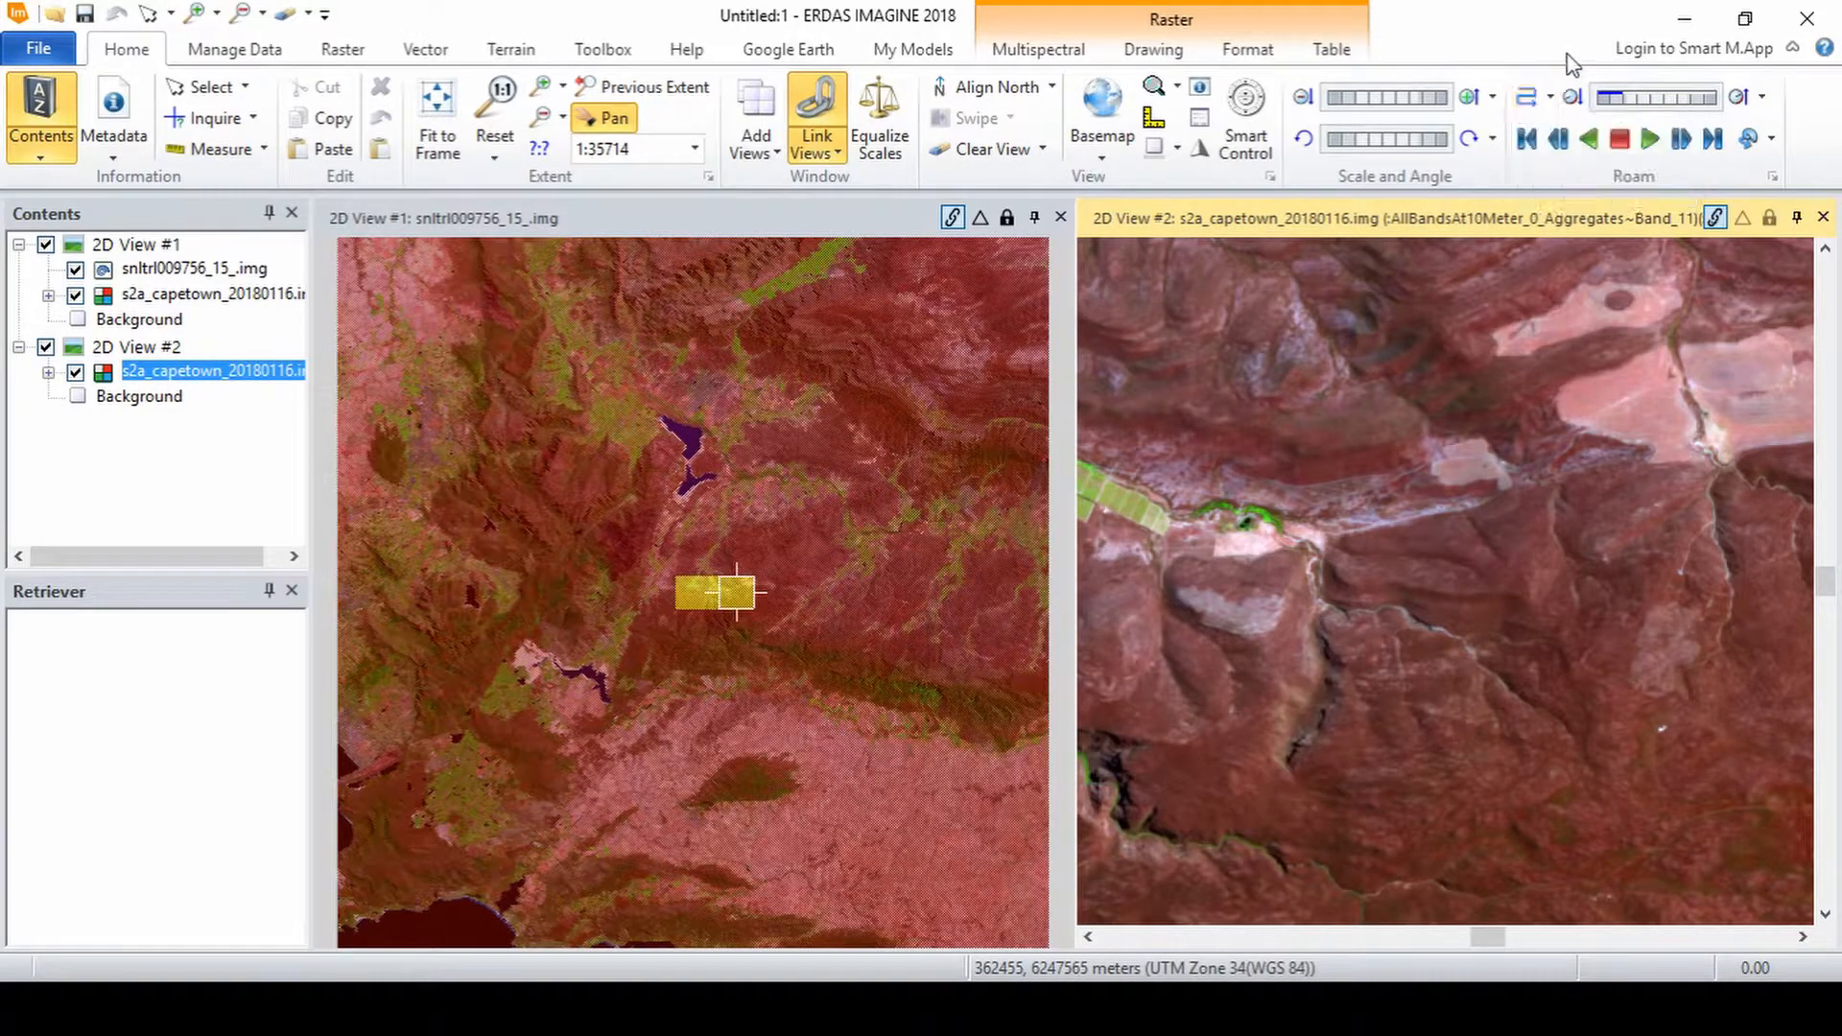
{"action": "left_click", "coordinate": [1650, 141]}
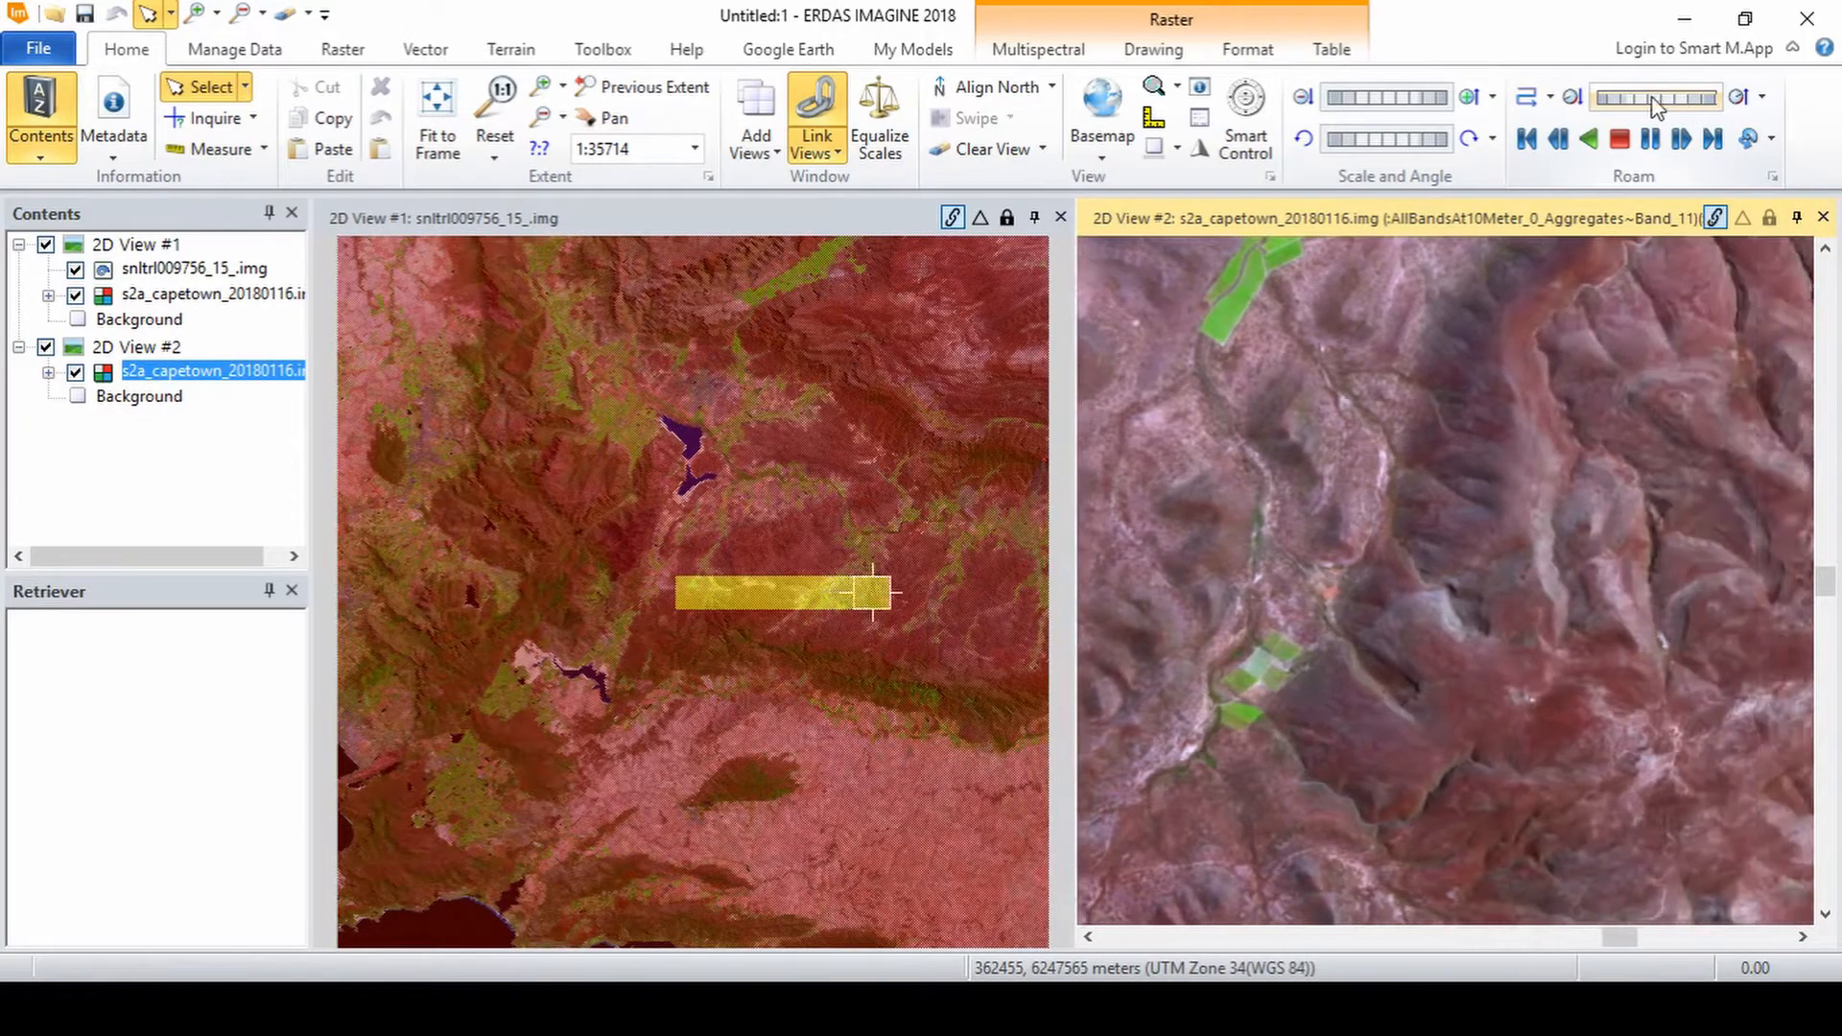
{"action": "left_click", "coordinate": [1650, 142]}
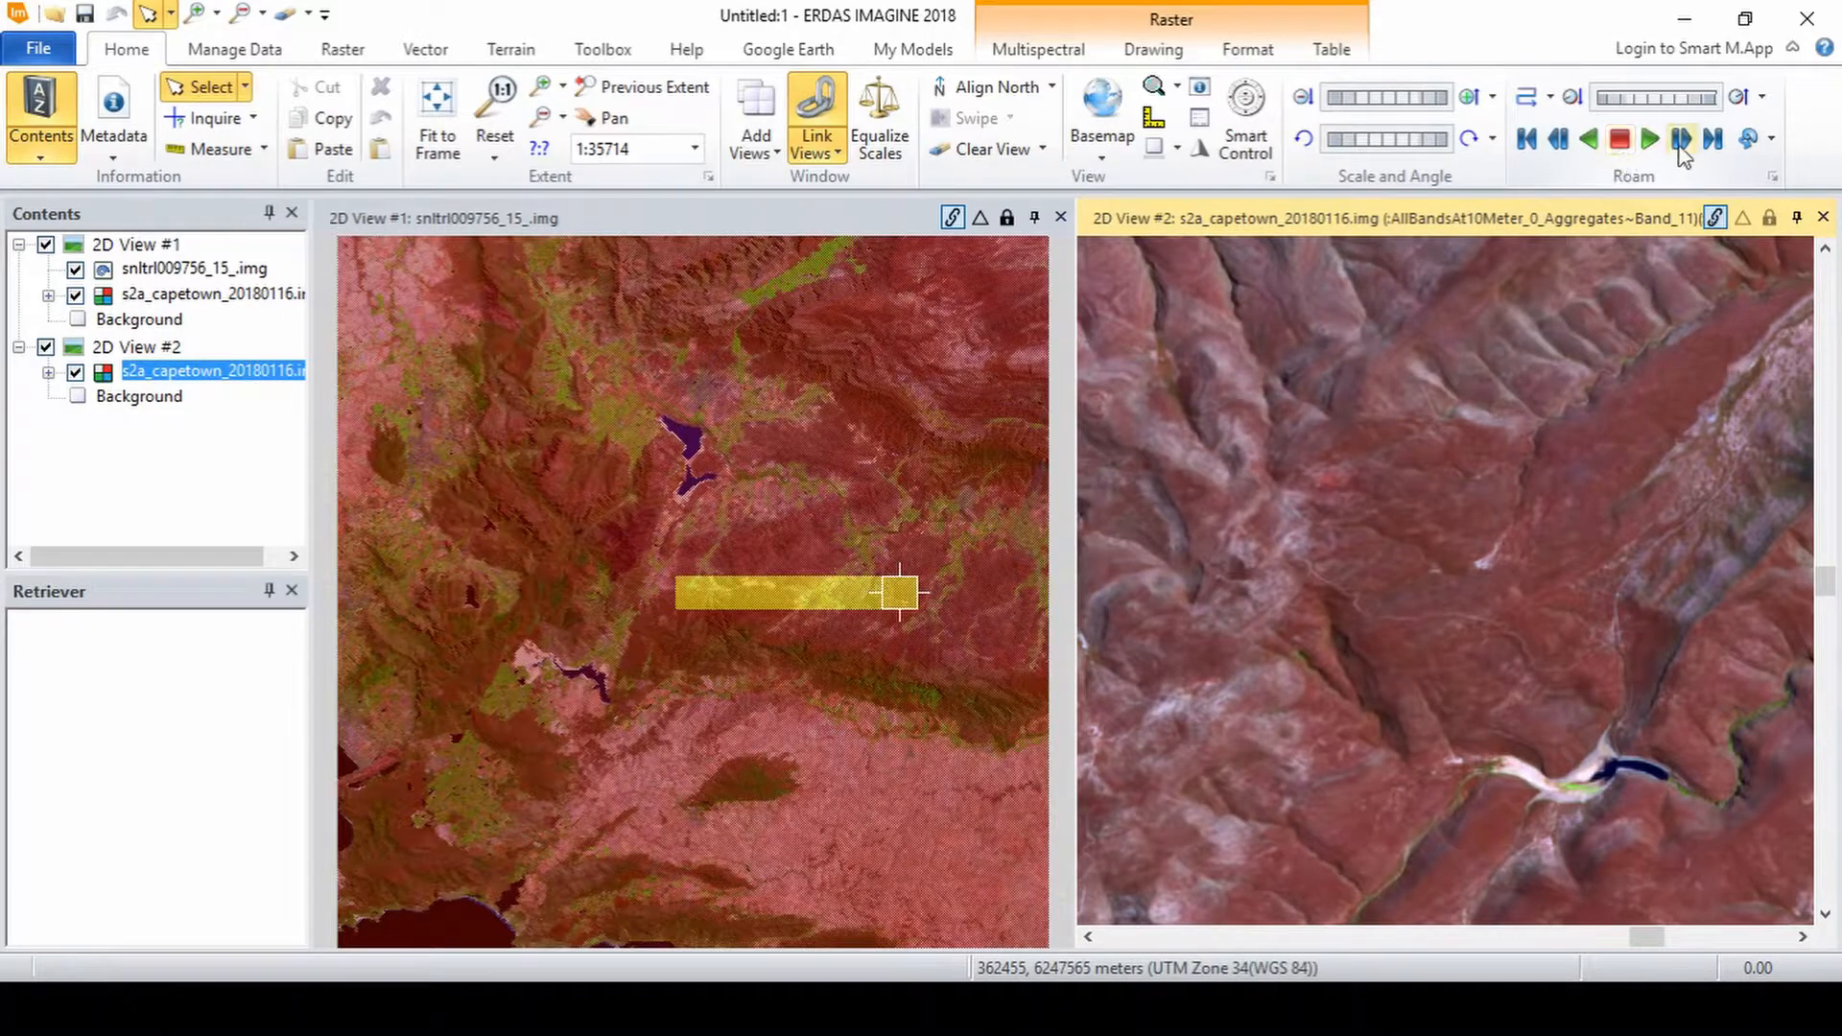
{"action": "left_click", "coordinate": [1680, 142]}
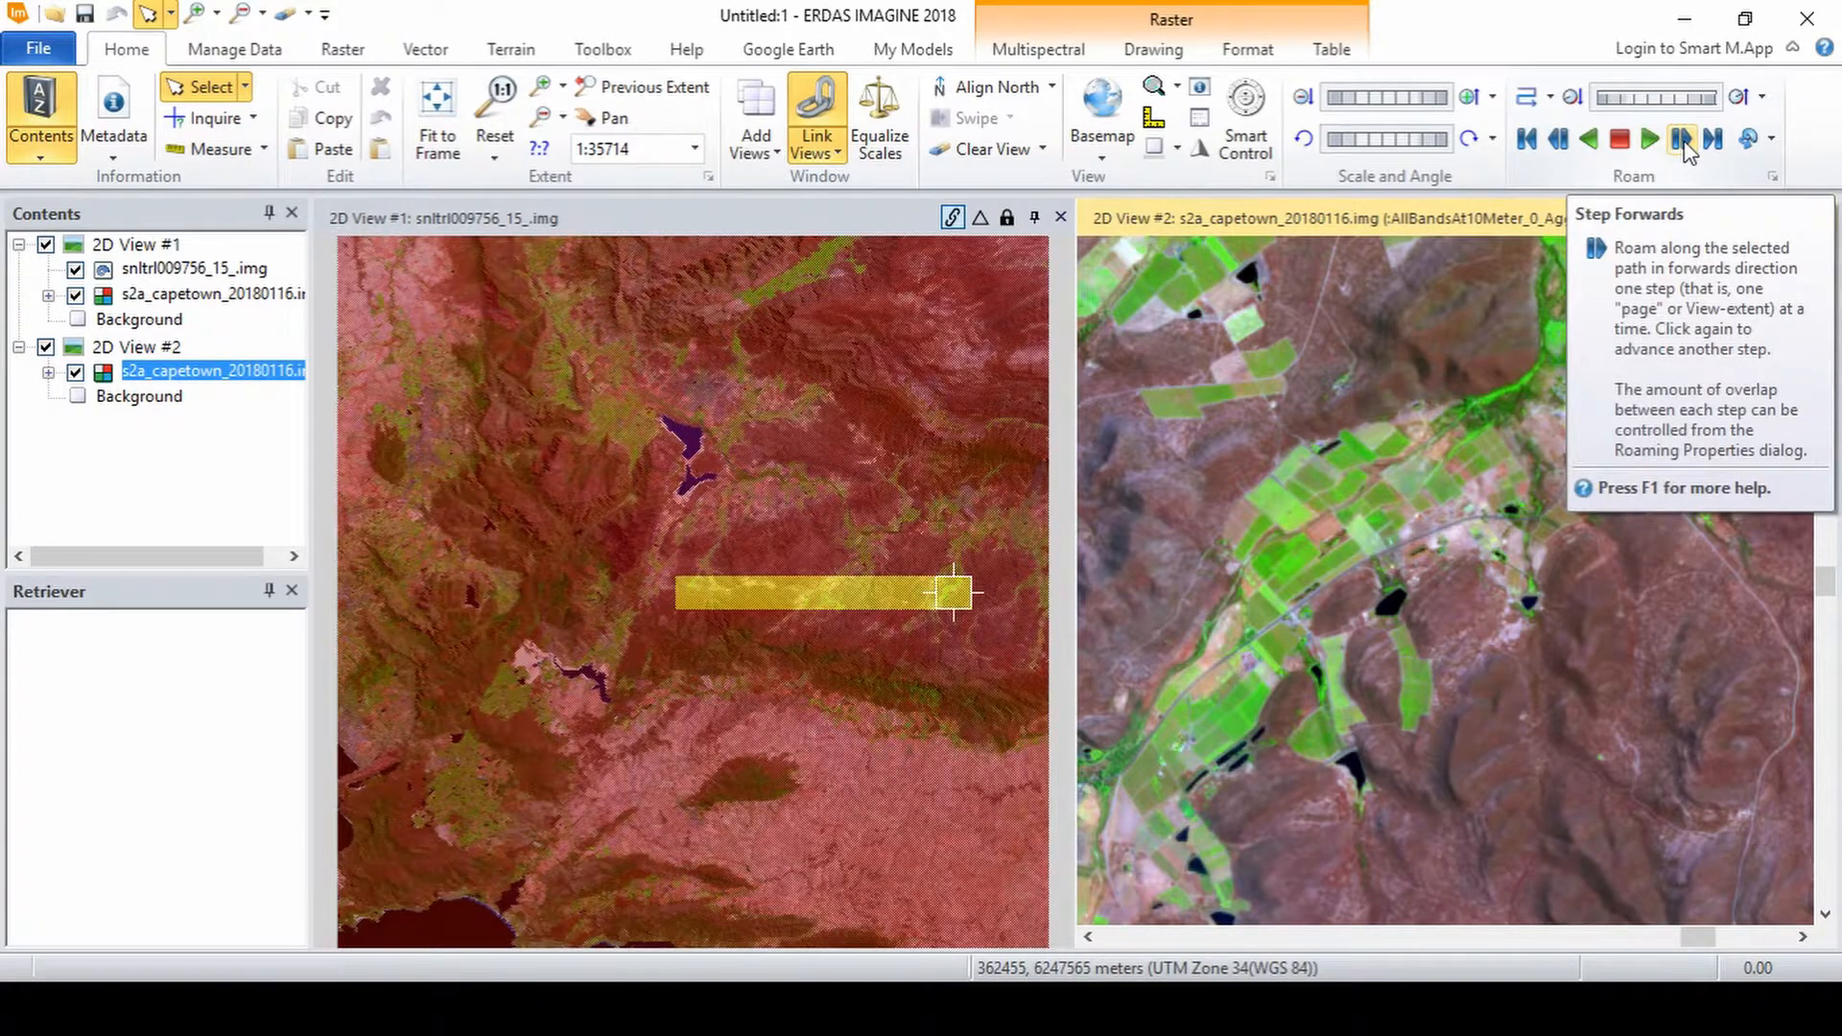
{"action": "left_click", "coordinate": [1650, 139]}
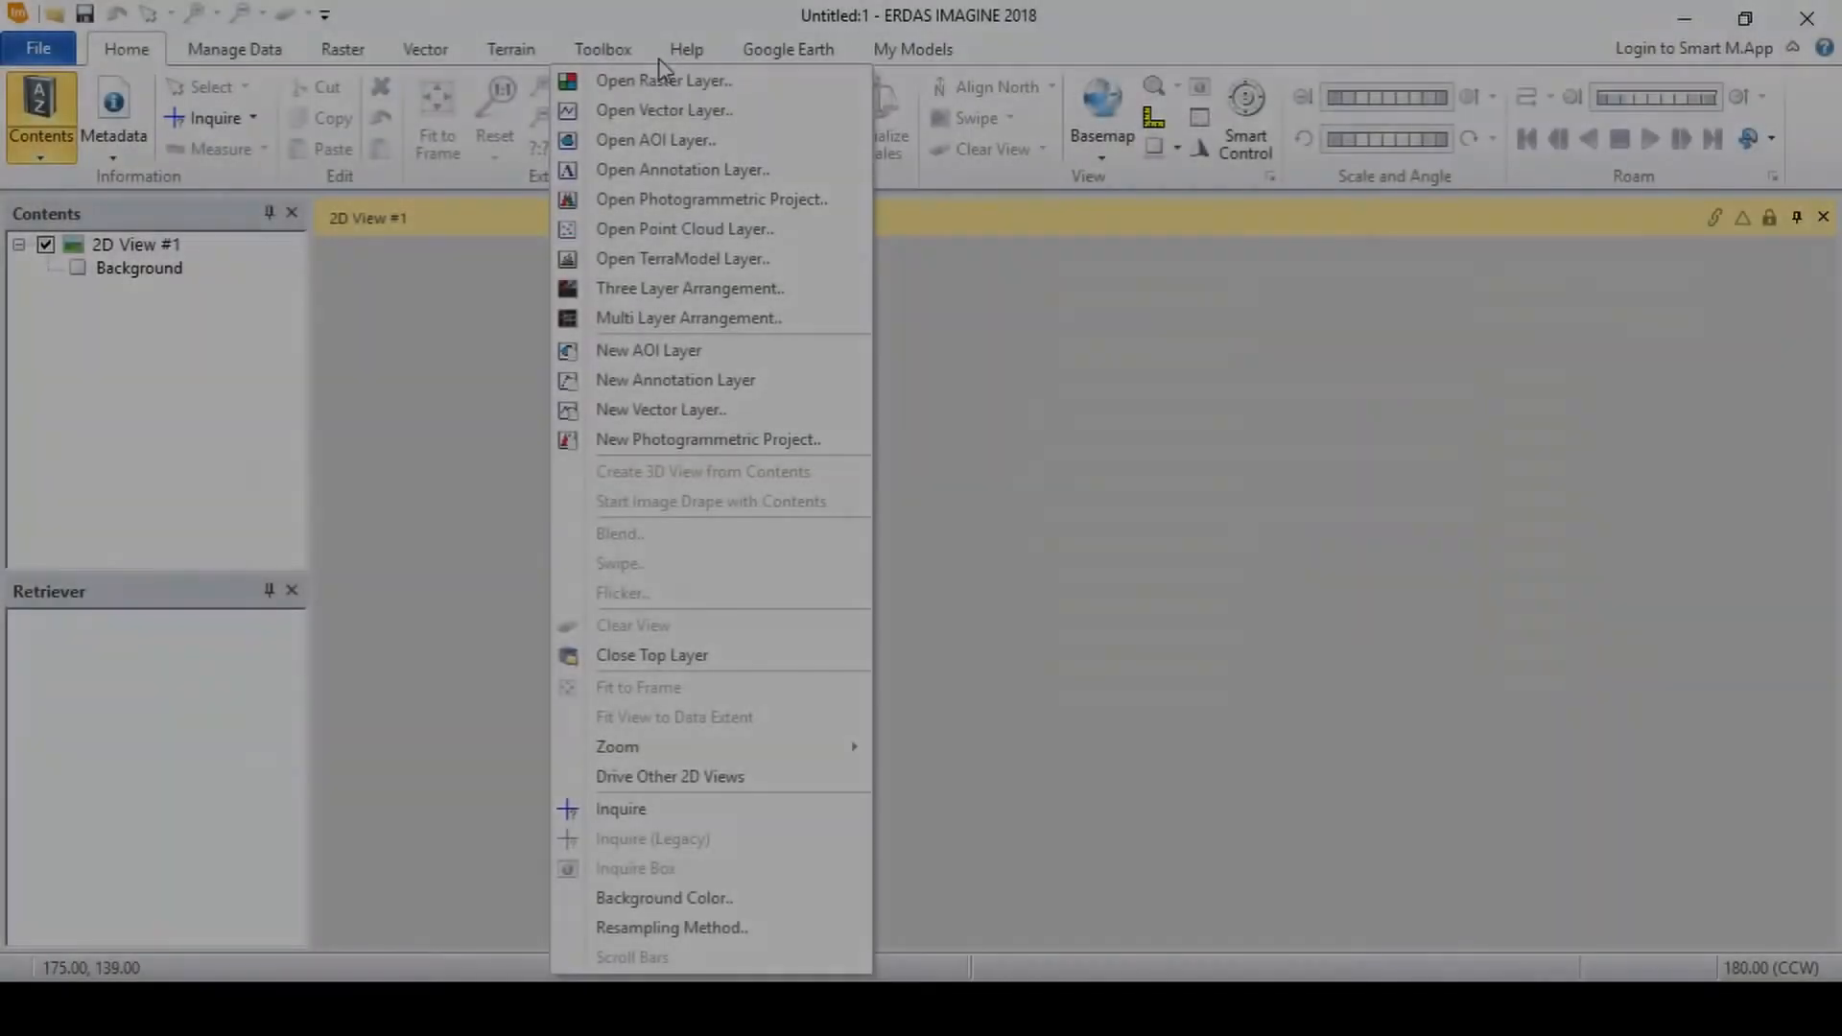
Step: Open s2a_capetown_20180116.img as a raster layer in View #1 and fit it to the frame
{"action": "left_click", "coordinate": [652, 79]}
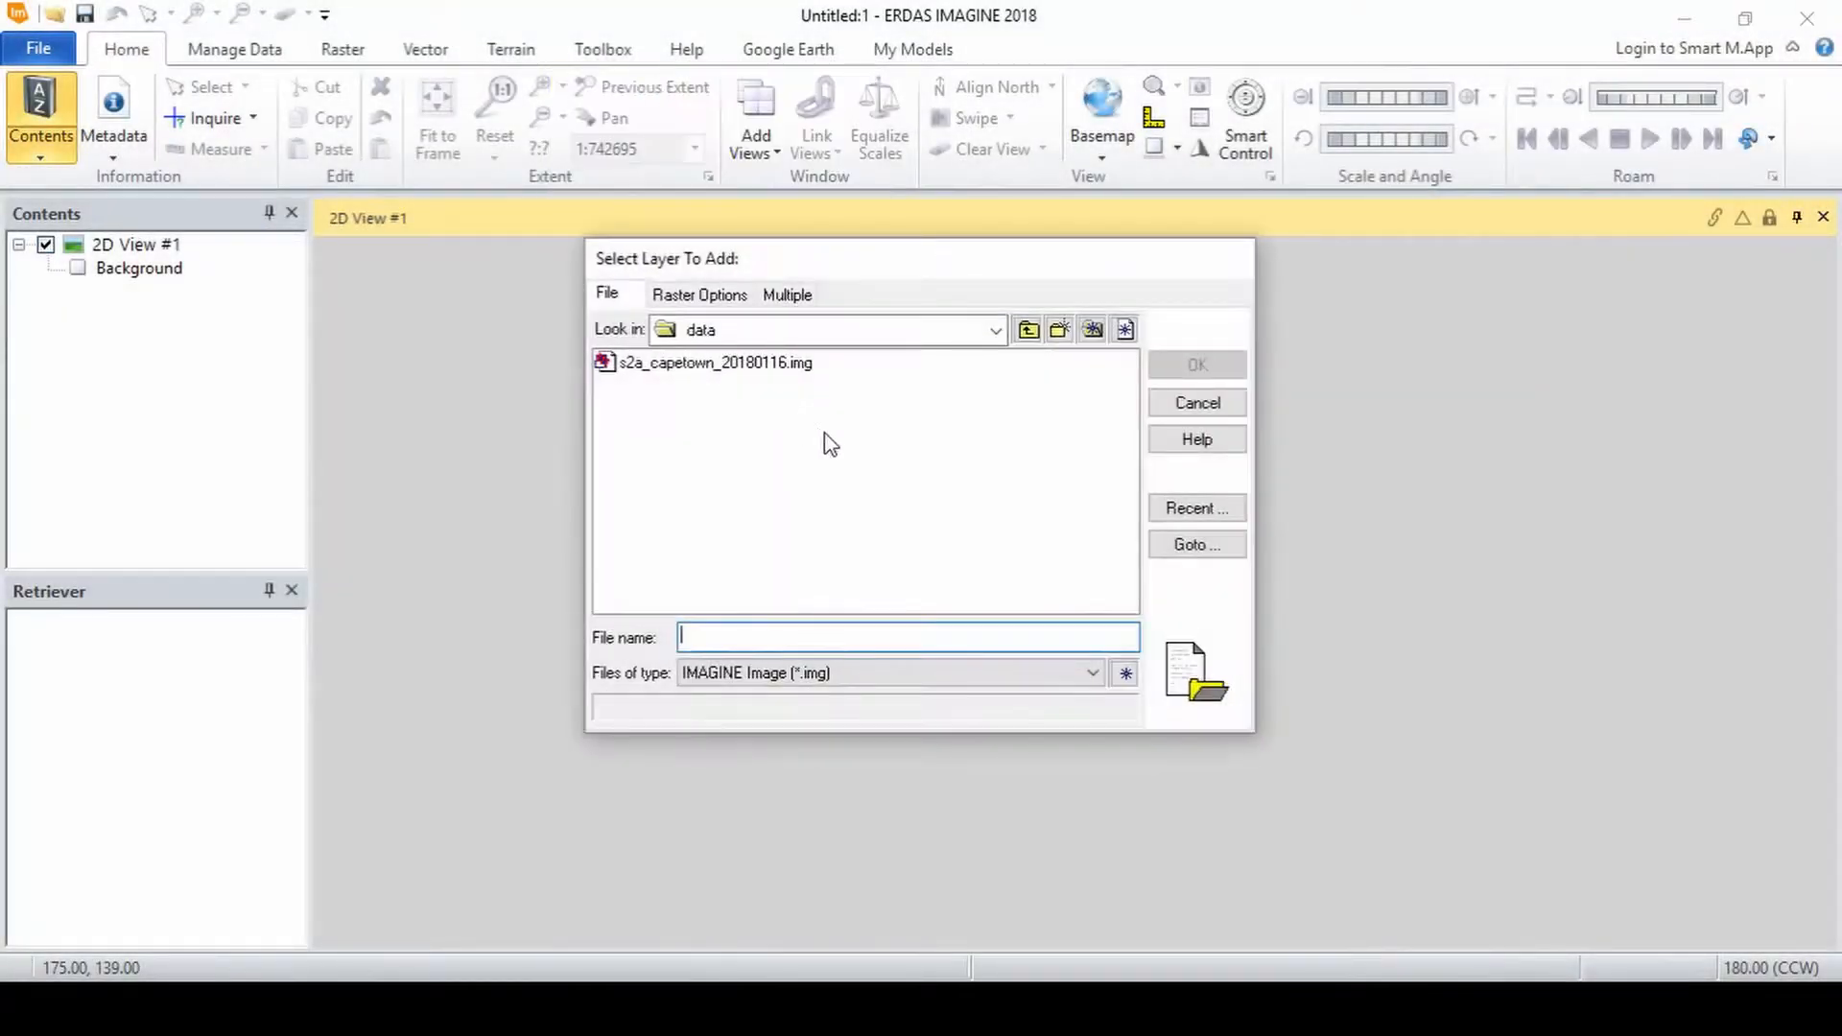
{"action": "left_click", "coordinate": [725, 370]}
{"action": "left_click", "coordinate": [1233, 368]}
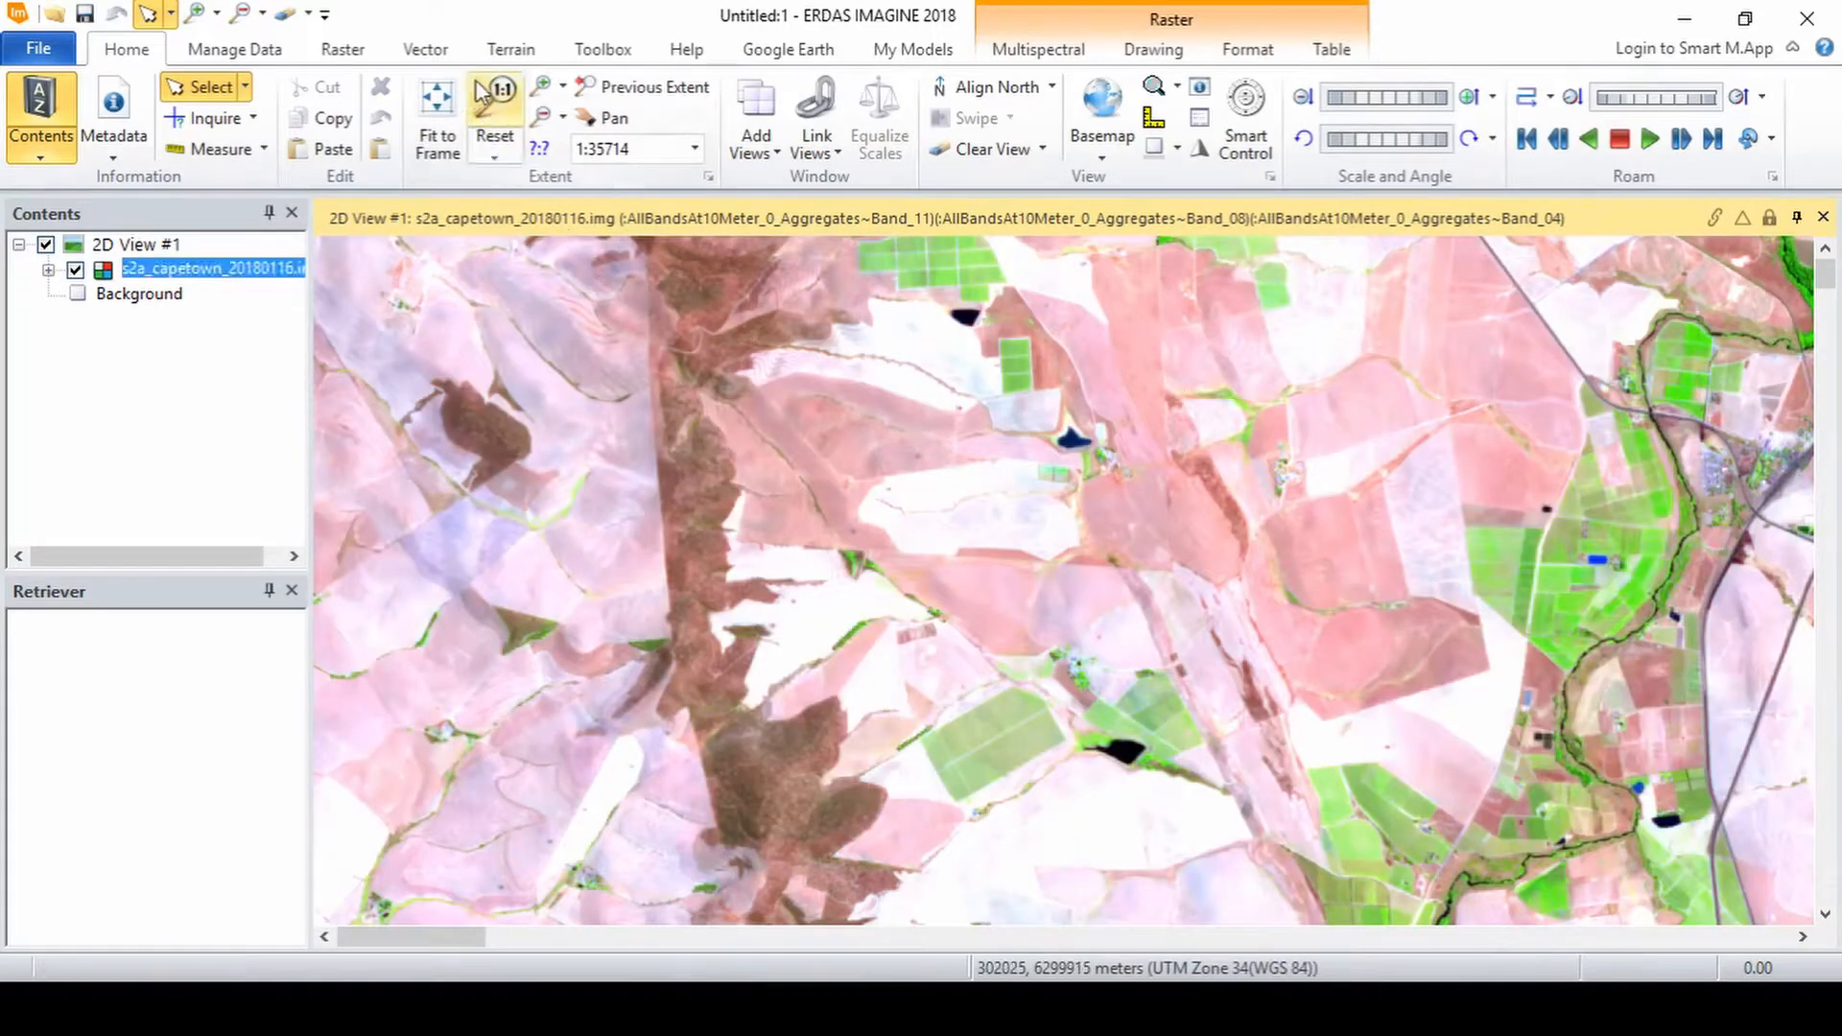
{"action": "left_click", "coordinate": [436, 108]}
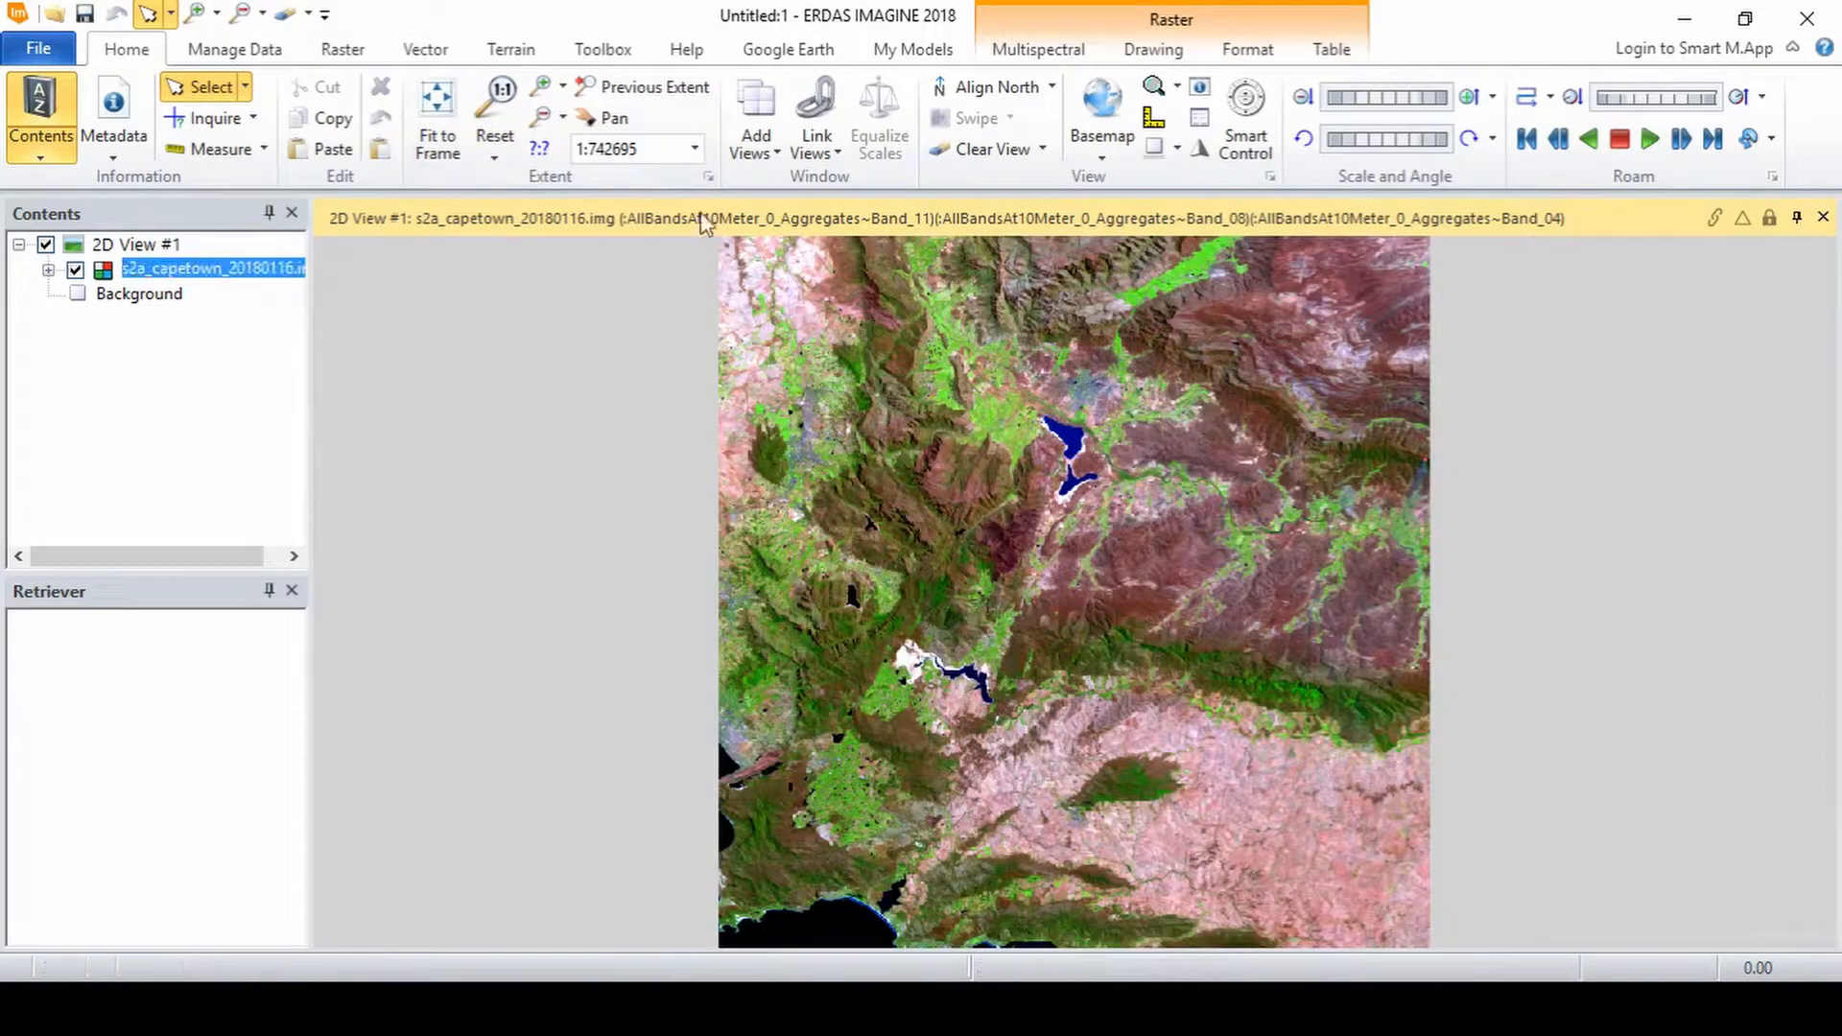
Step: Add a second 2D view beside the first and refit the Cape Town image to the frame in View #1
{"action": "left_click", "coordinate": [768, 161]}
{"action": "left_click", "coordinate": [858, 391]}
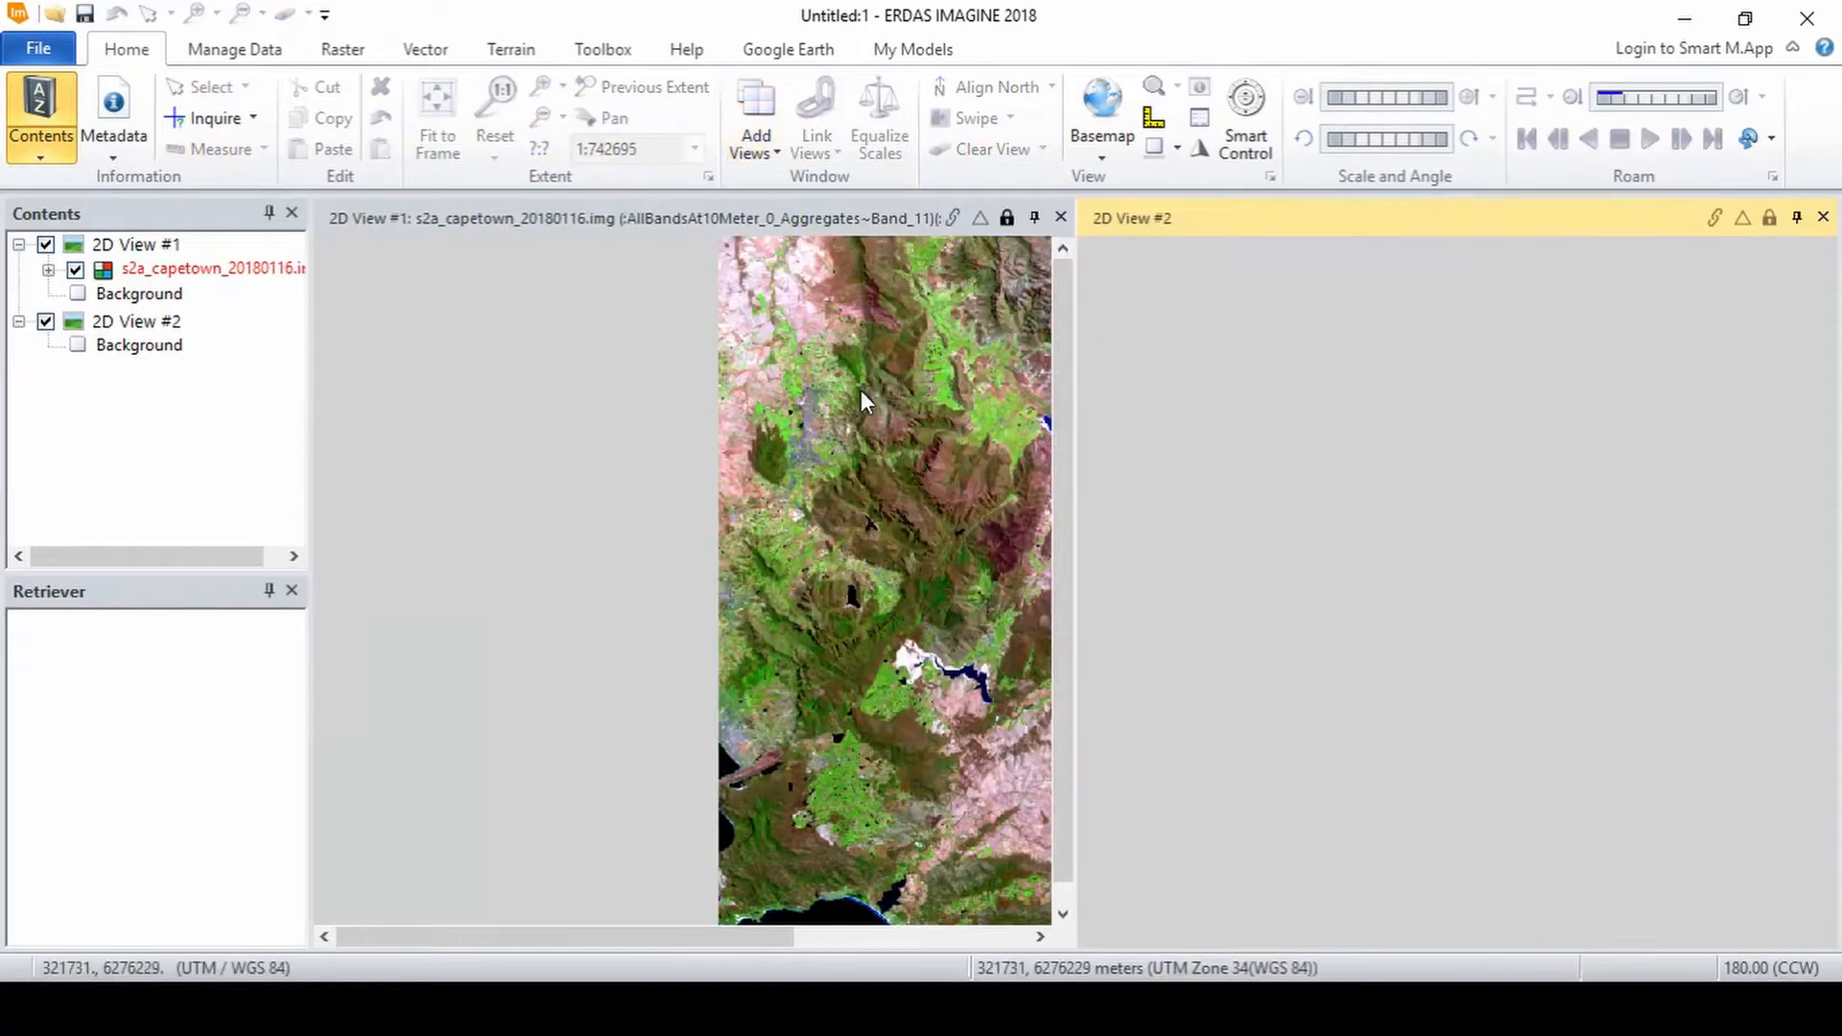
{"action": "left_click", "coordinate": [437, 135]}
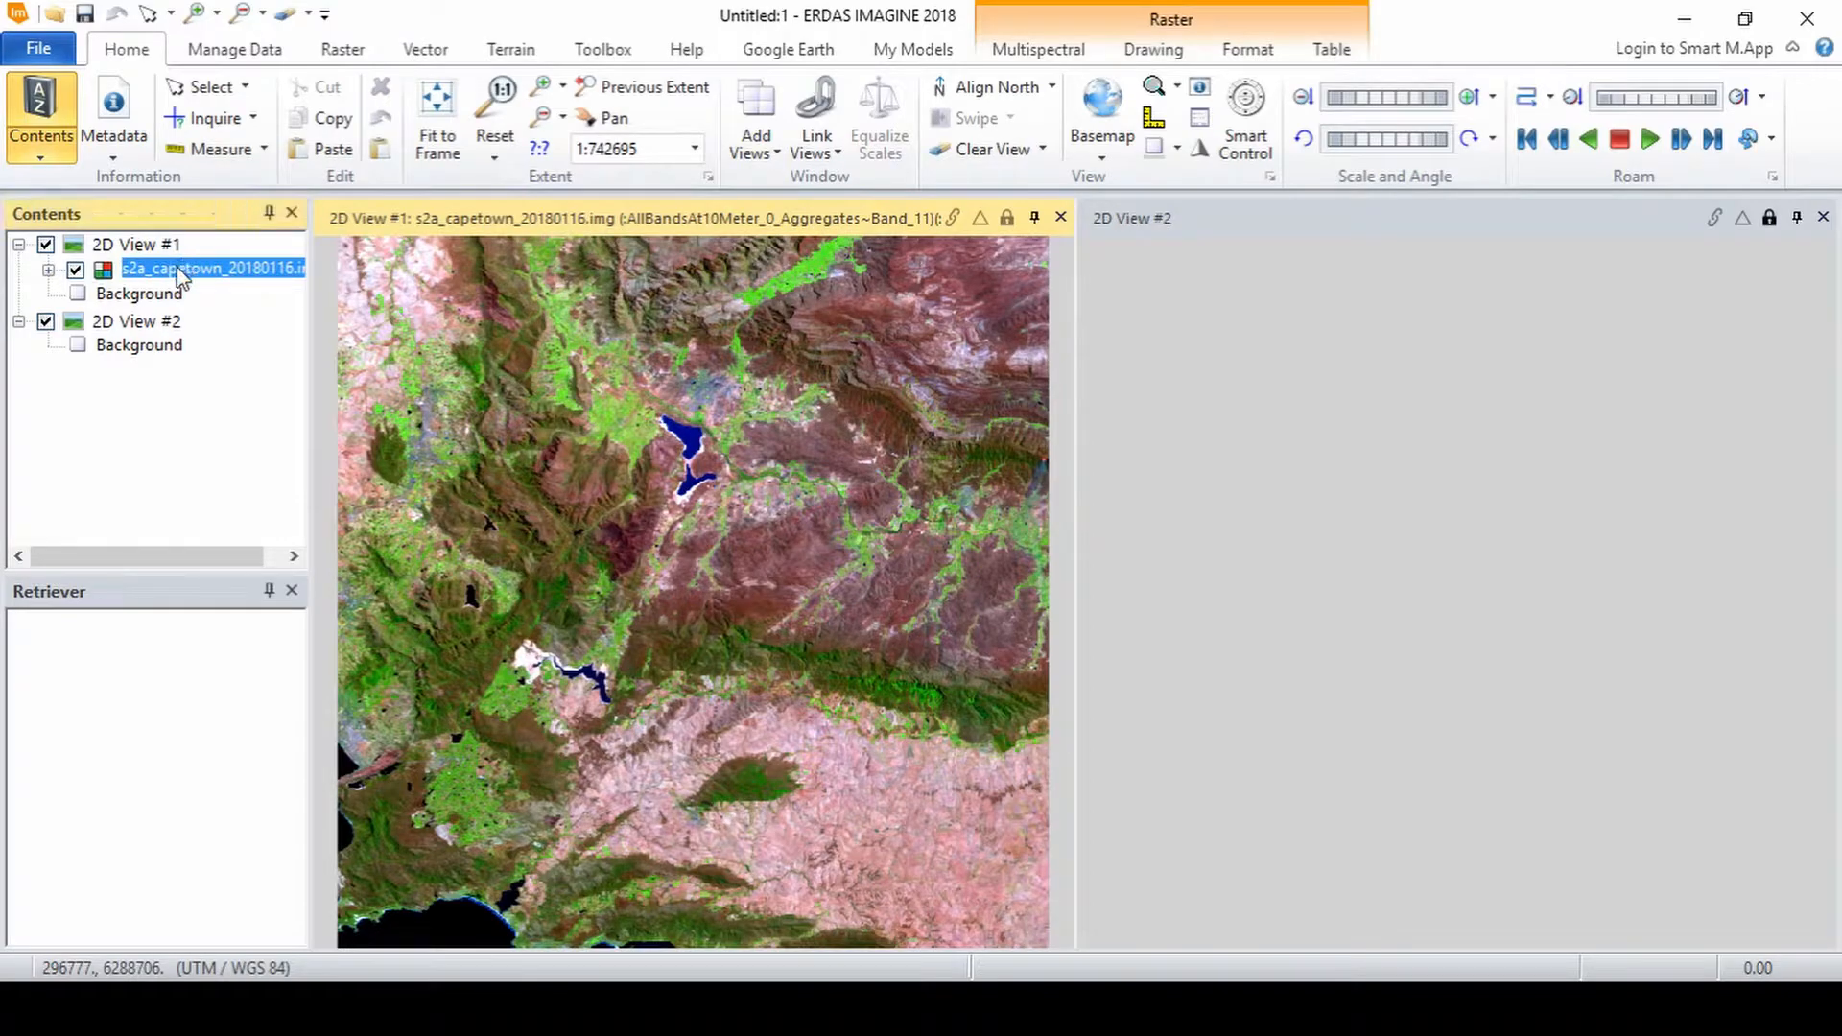
Step: Copy the s2a_capetown_20180116.img layer into View #2 and fit it to the frame
{"action": "left_click", "coordinate": [144, 321]}
{"action": "left_click_drag", "start_coordinate": [146, 315], "coordinate": [148, 319]}
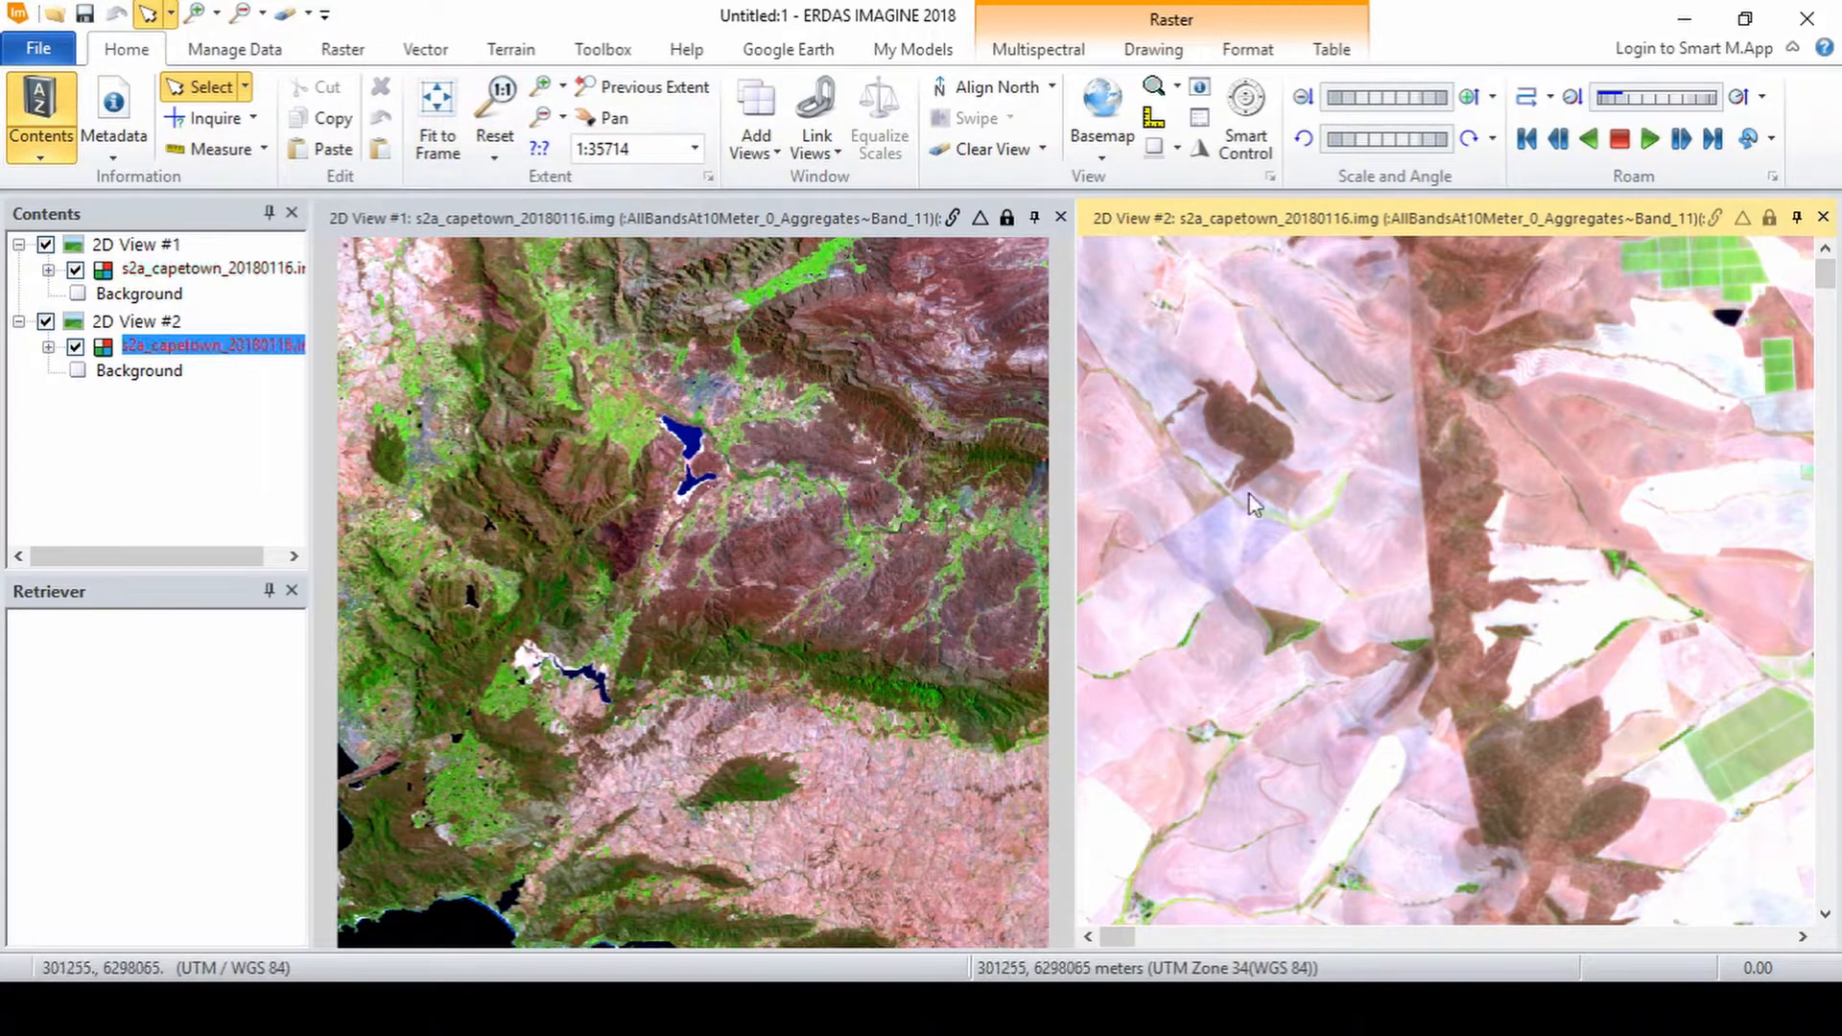
{"action": "right_click", "coordinate": [1307, 491]}
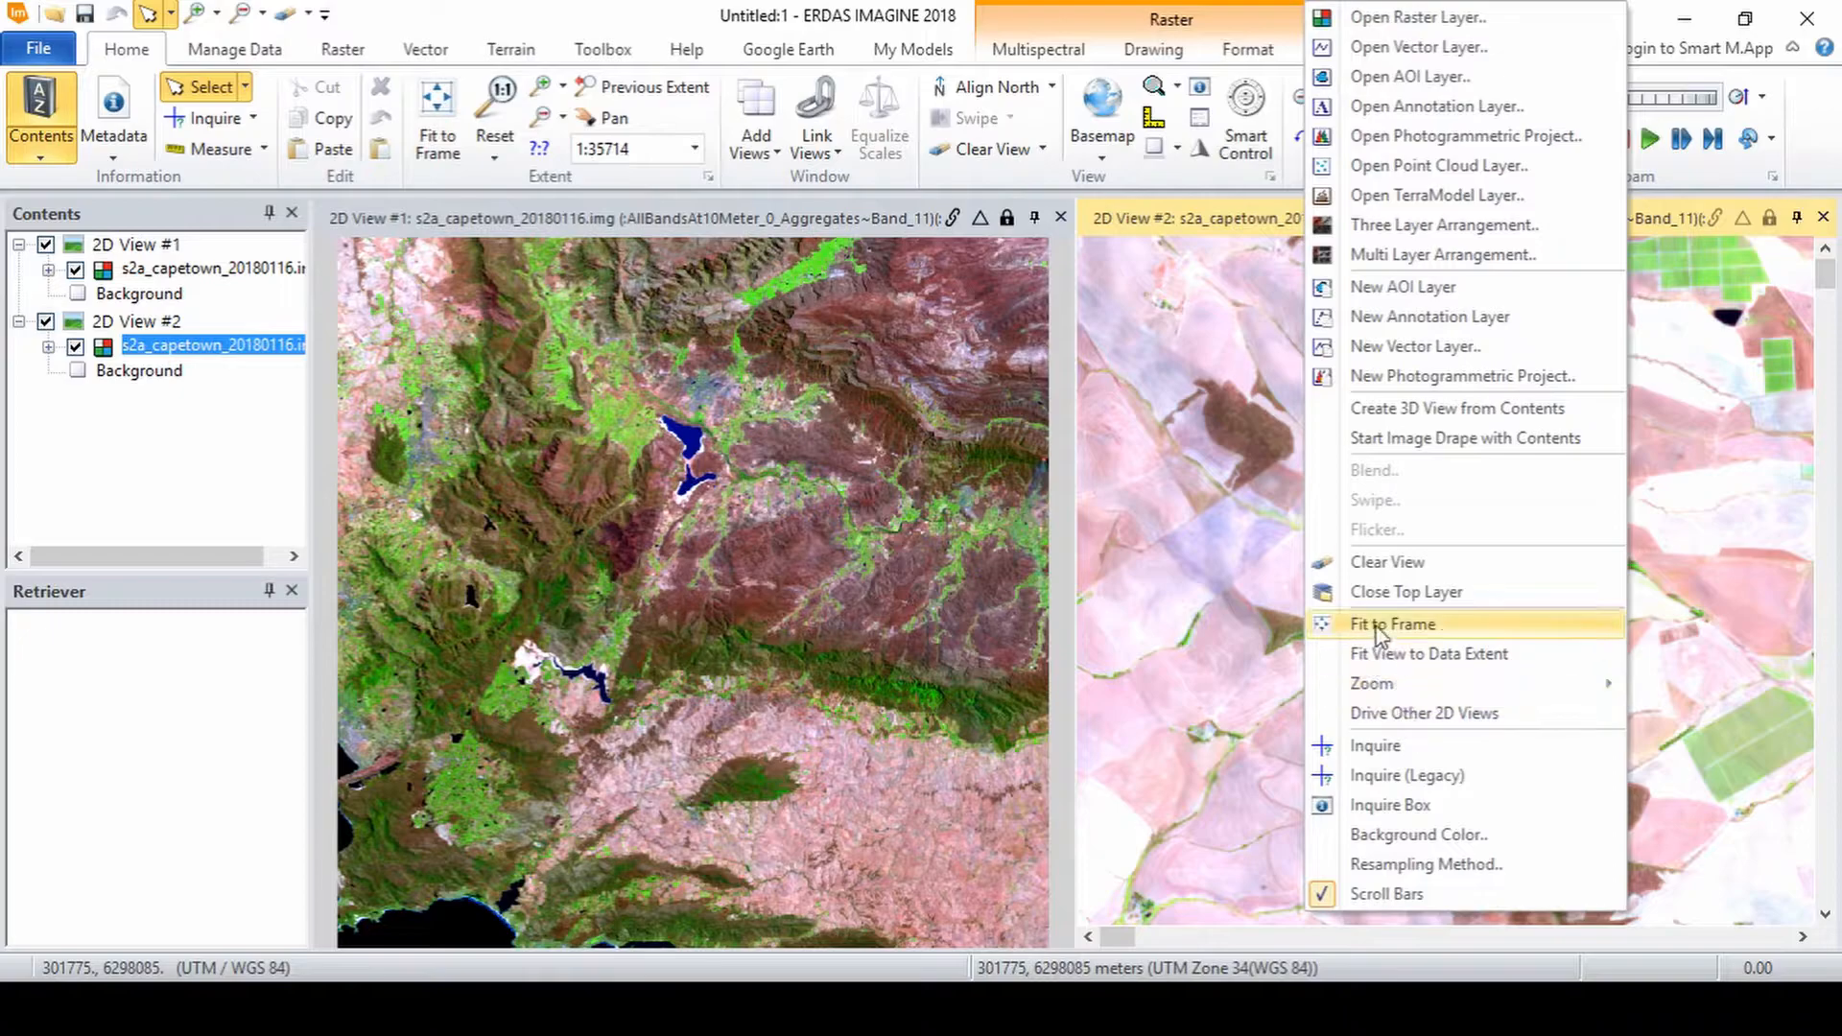
{"action": "left_click", "coordinate": [1374, 625]}
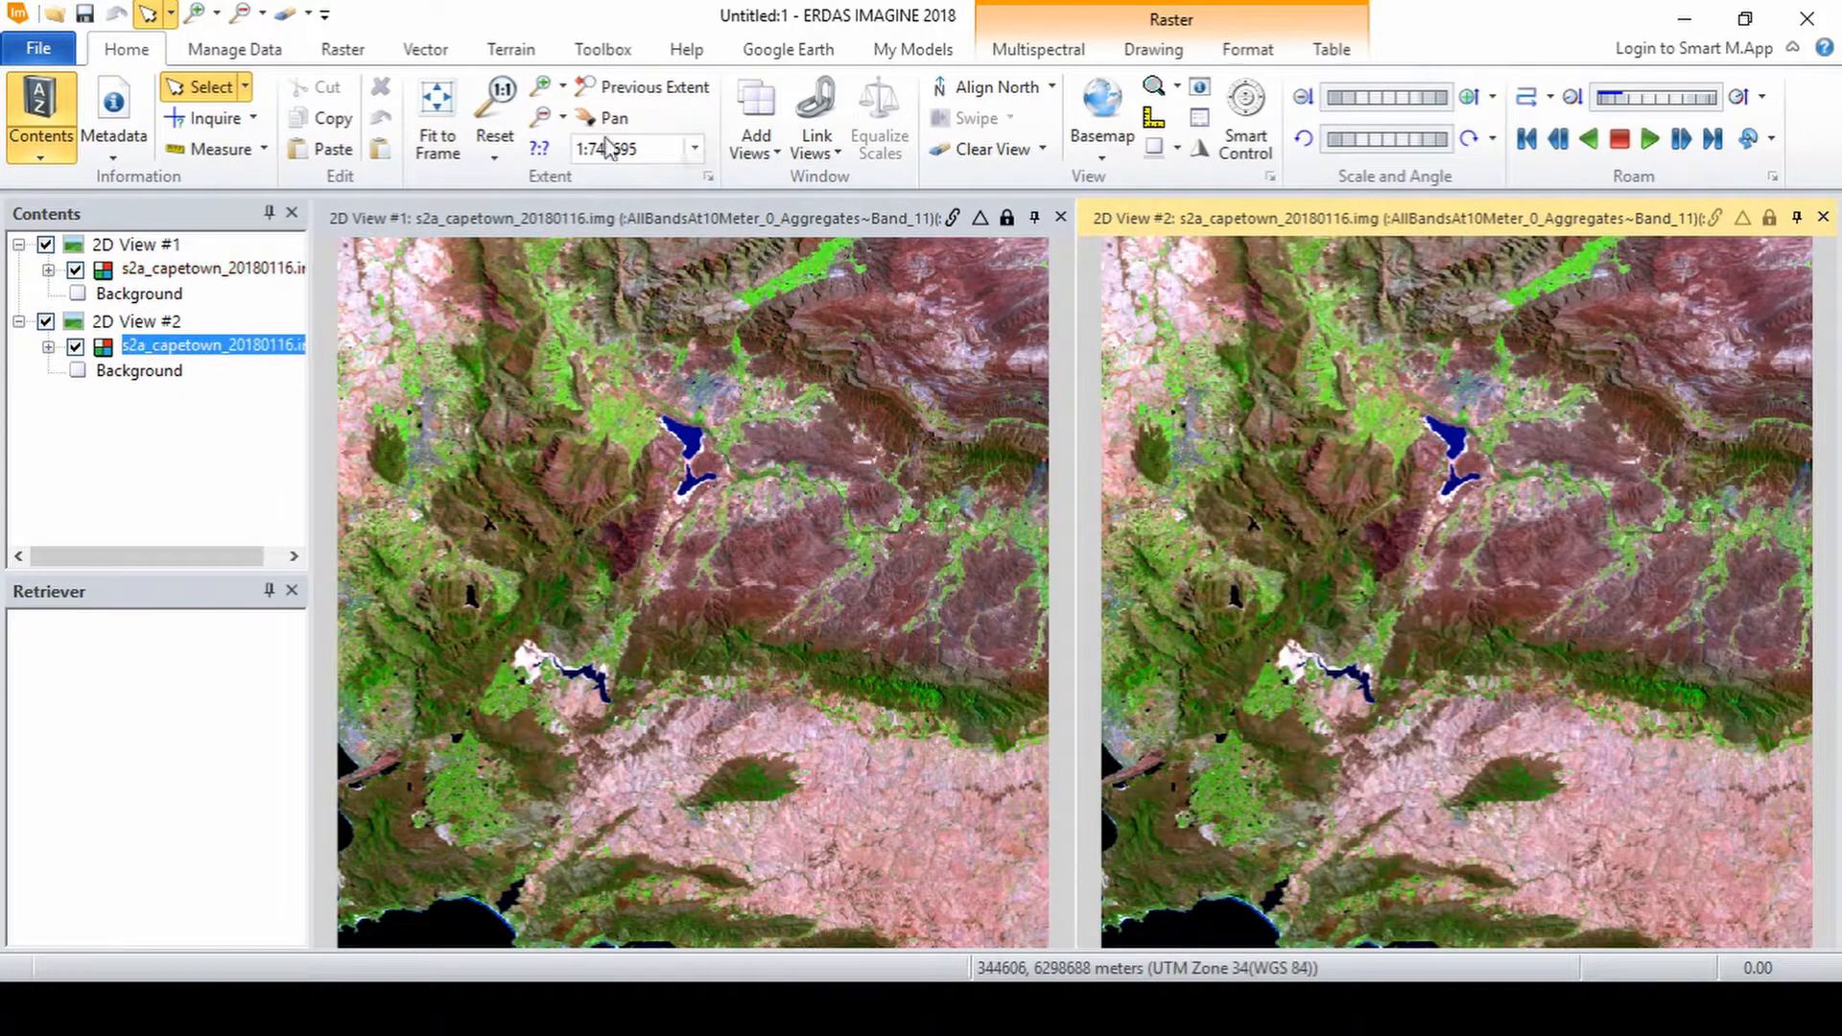
Step: Reset View #2 to its 1:1 pixel scale and link it with View #1
{"action": "left_click", "coordinate": [509, 105]}
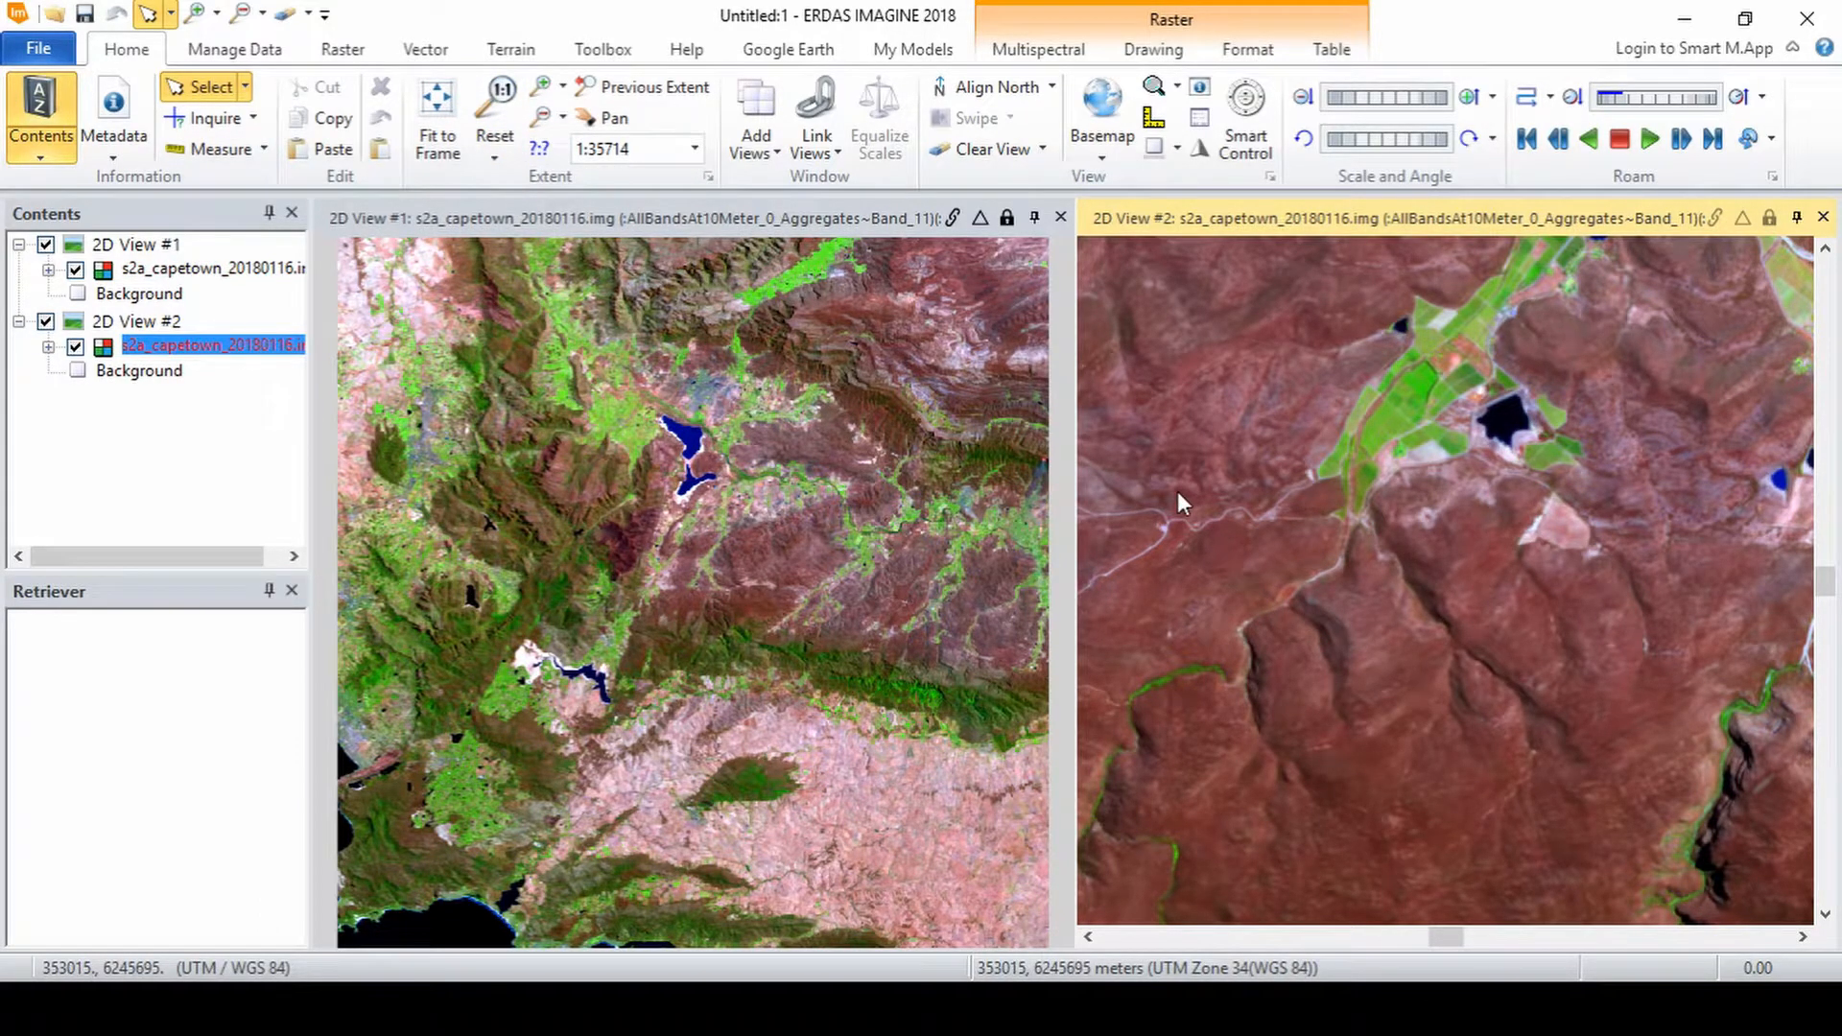
{"action": "left_click", "coordinate": [955, 217]}
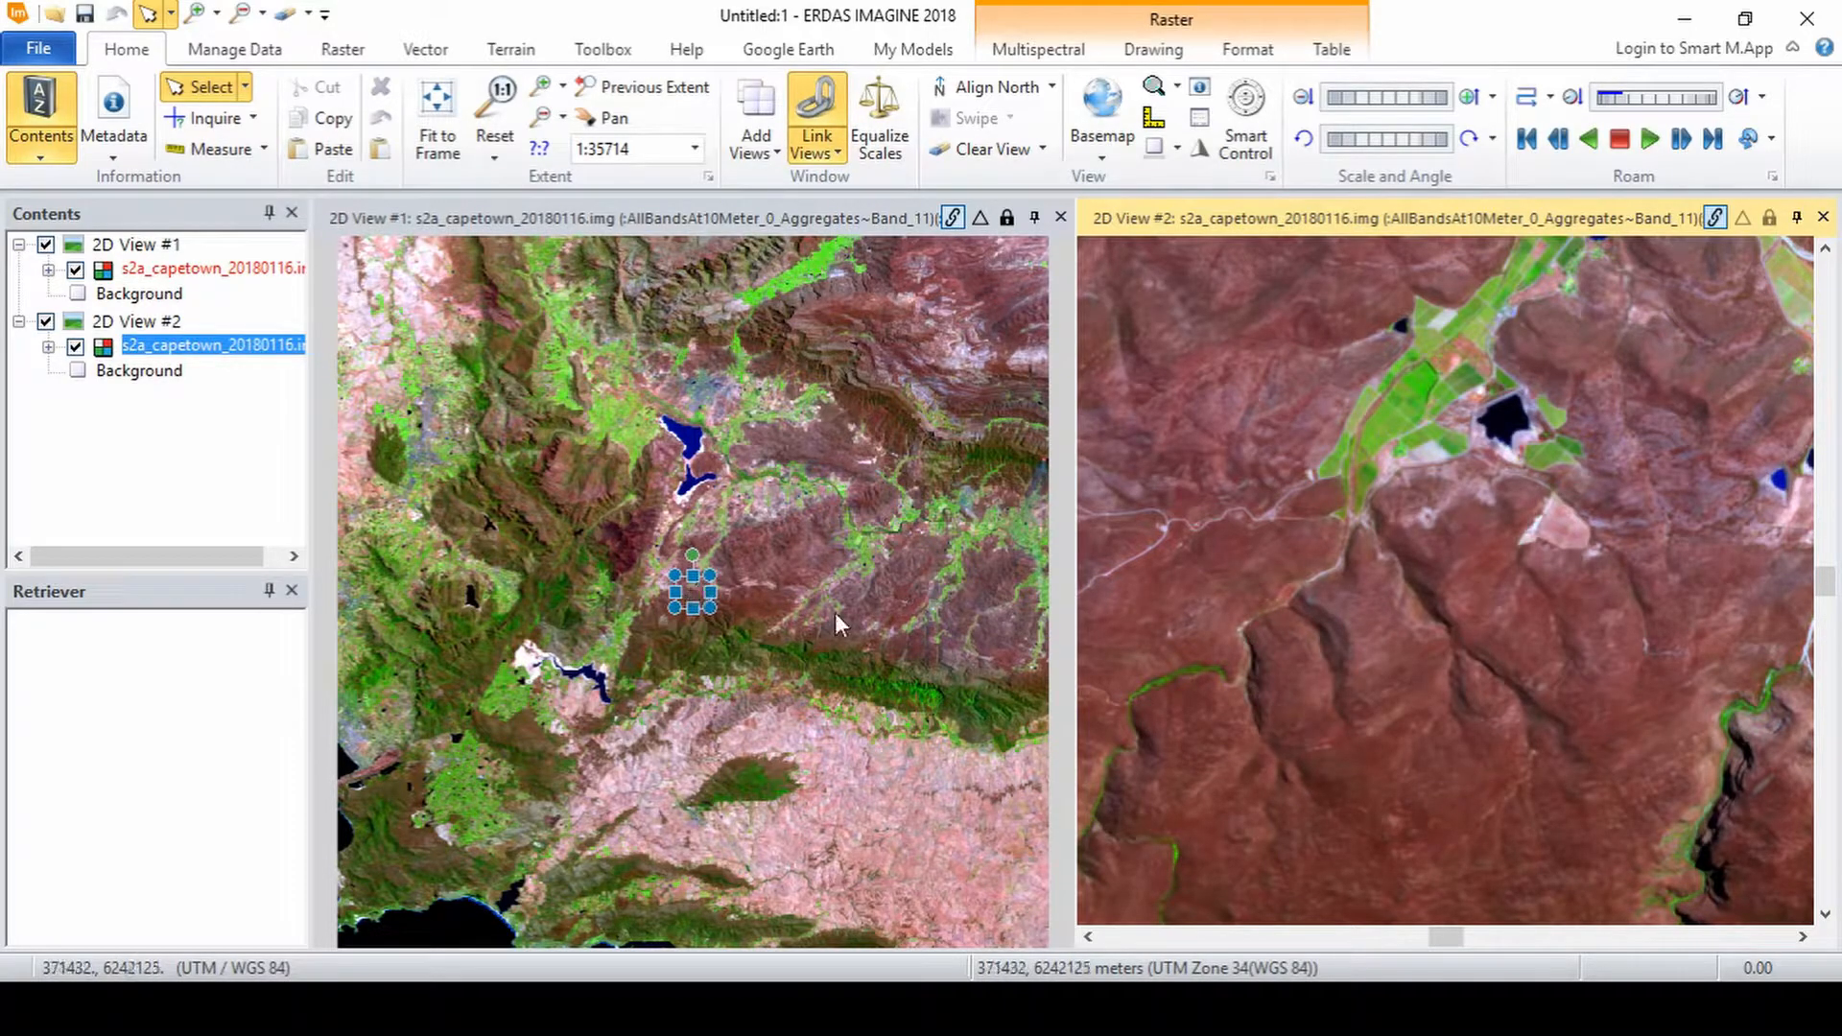
{"action": "left_click", "coordinate": [1286, 625]}
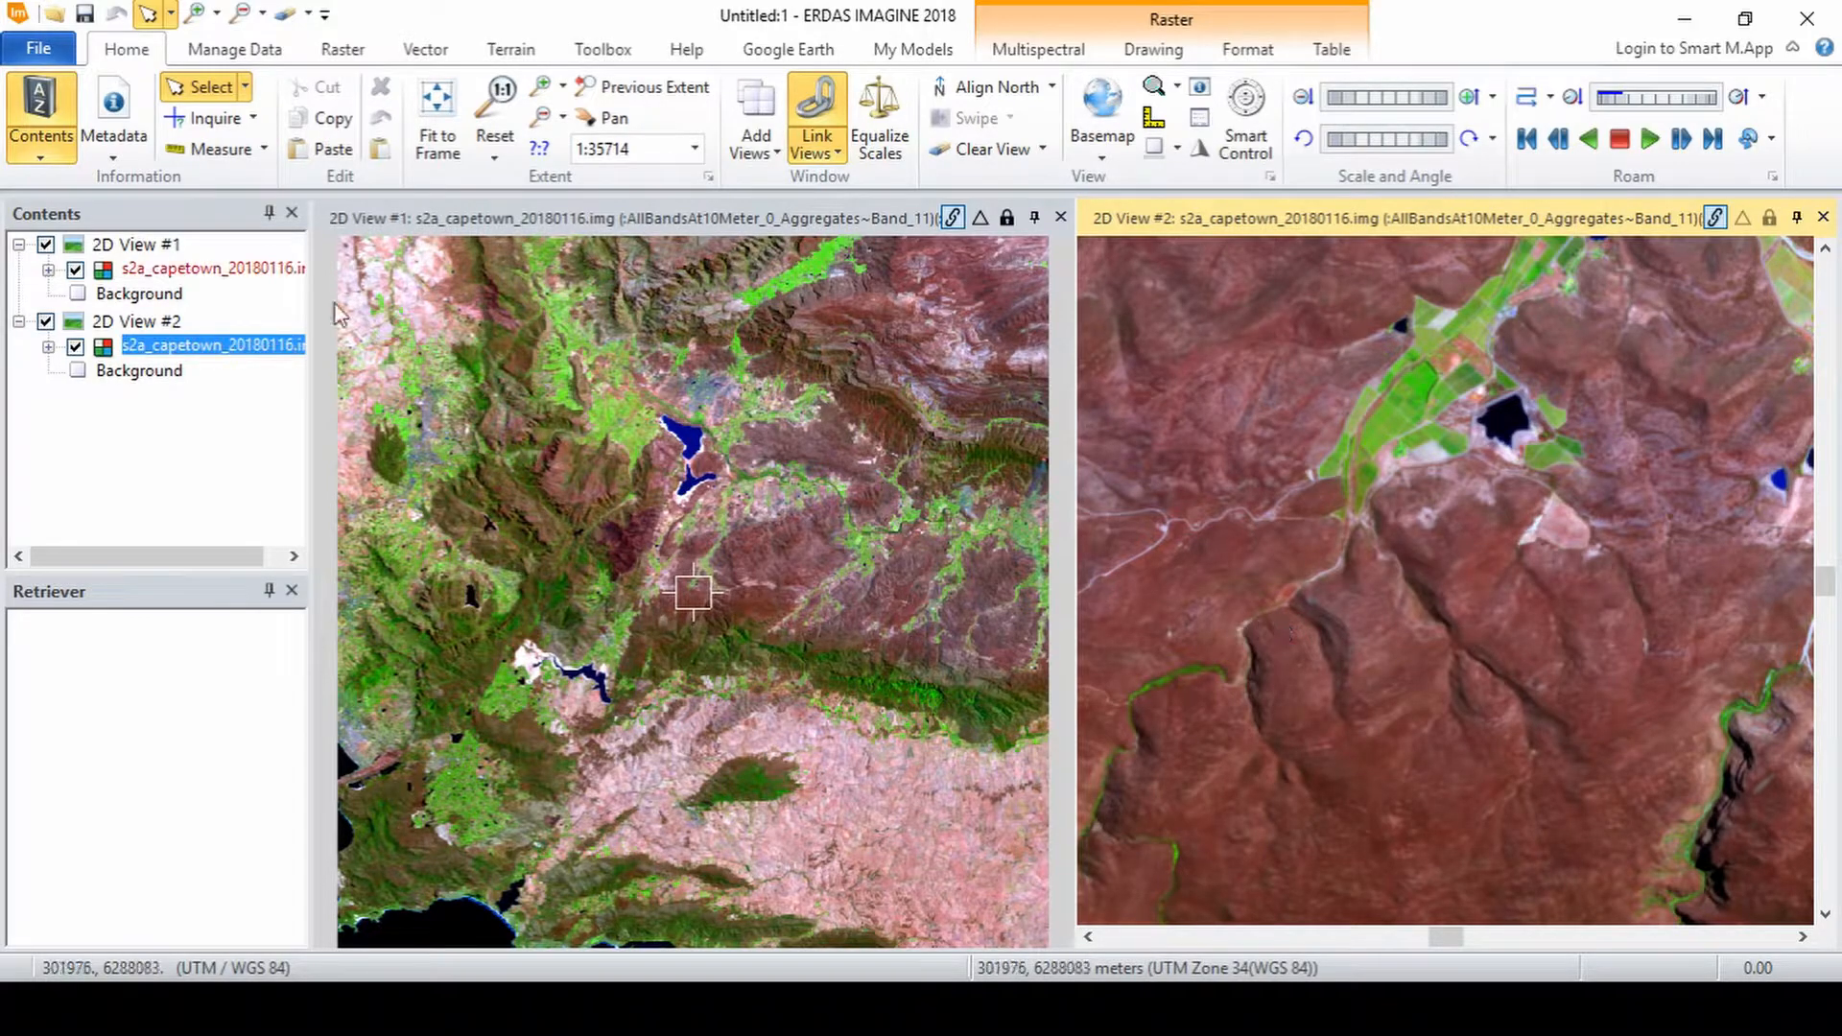
Step: Make the overview in View #1 active and add a Snail Trail layer to it
{"action": "left_click", "coordinate": [637, 218]}
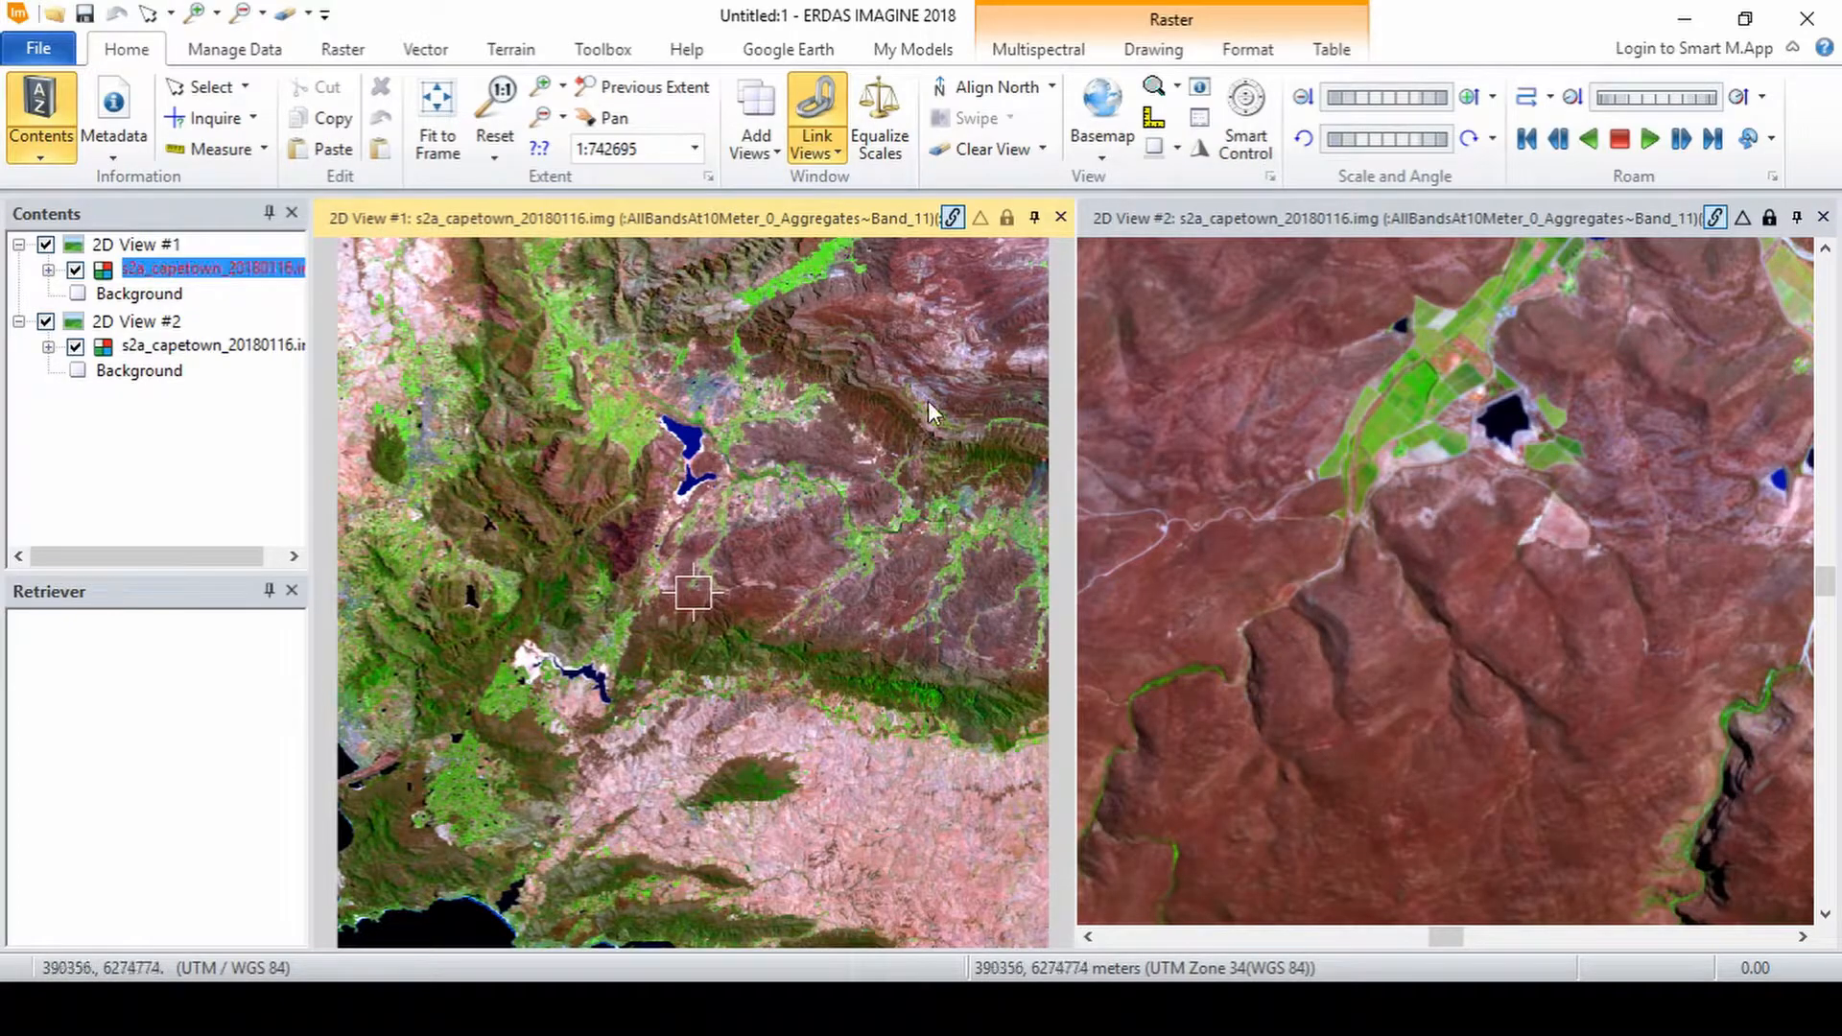
{"action": "left_click", "coordinate": [1772, 139]}
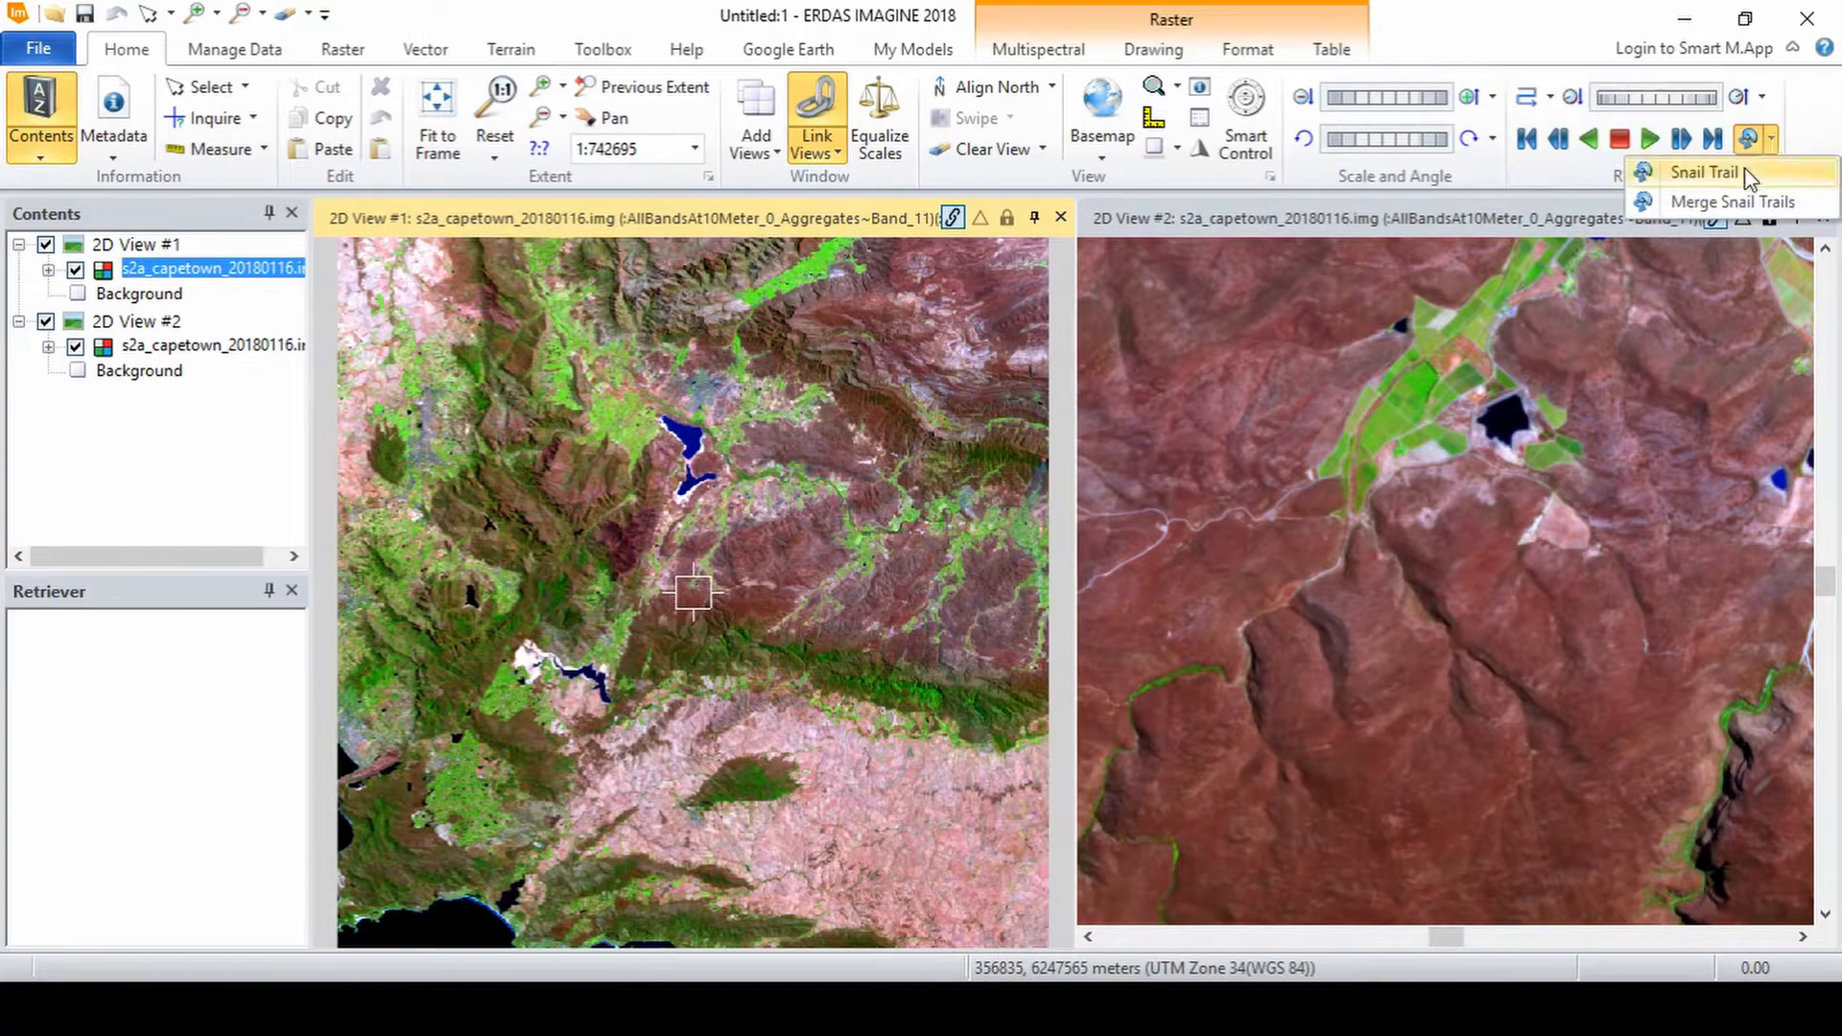
{"action": "left_click", "coordinate": [1704, 173]}
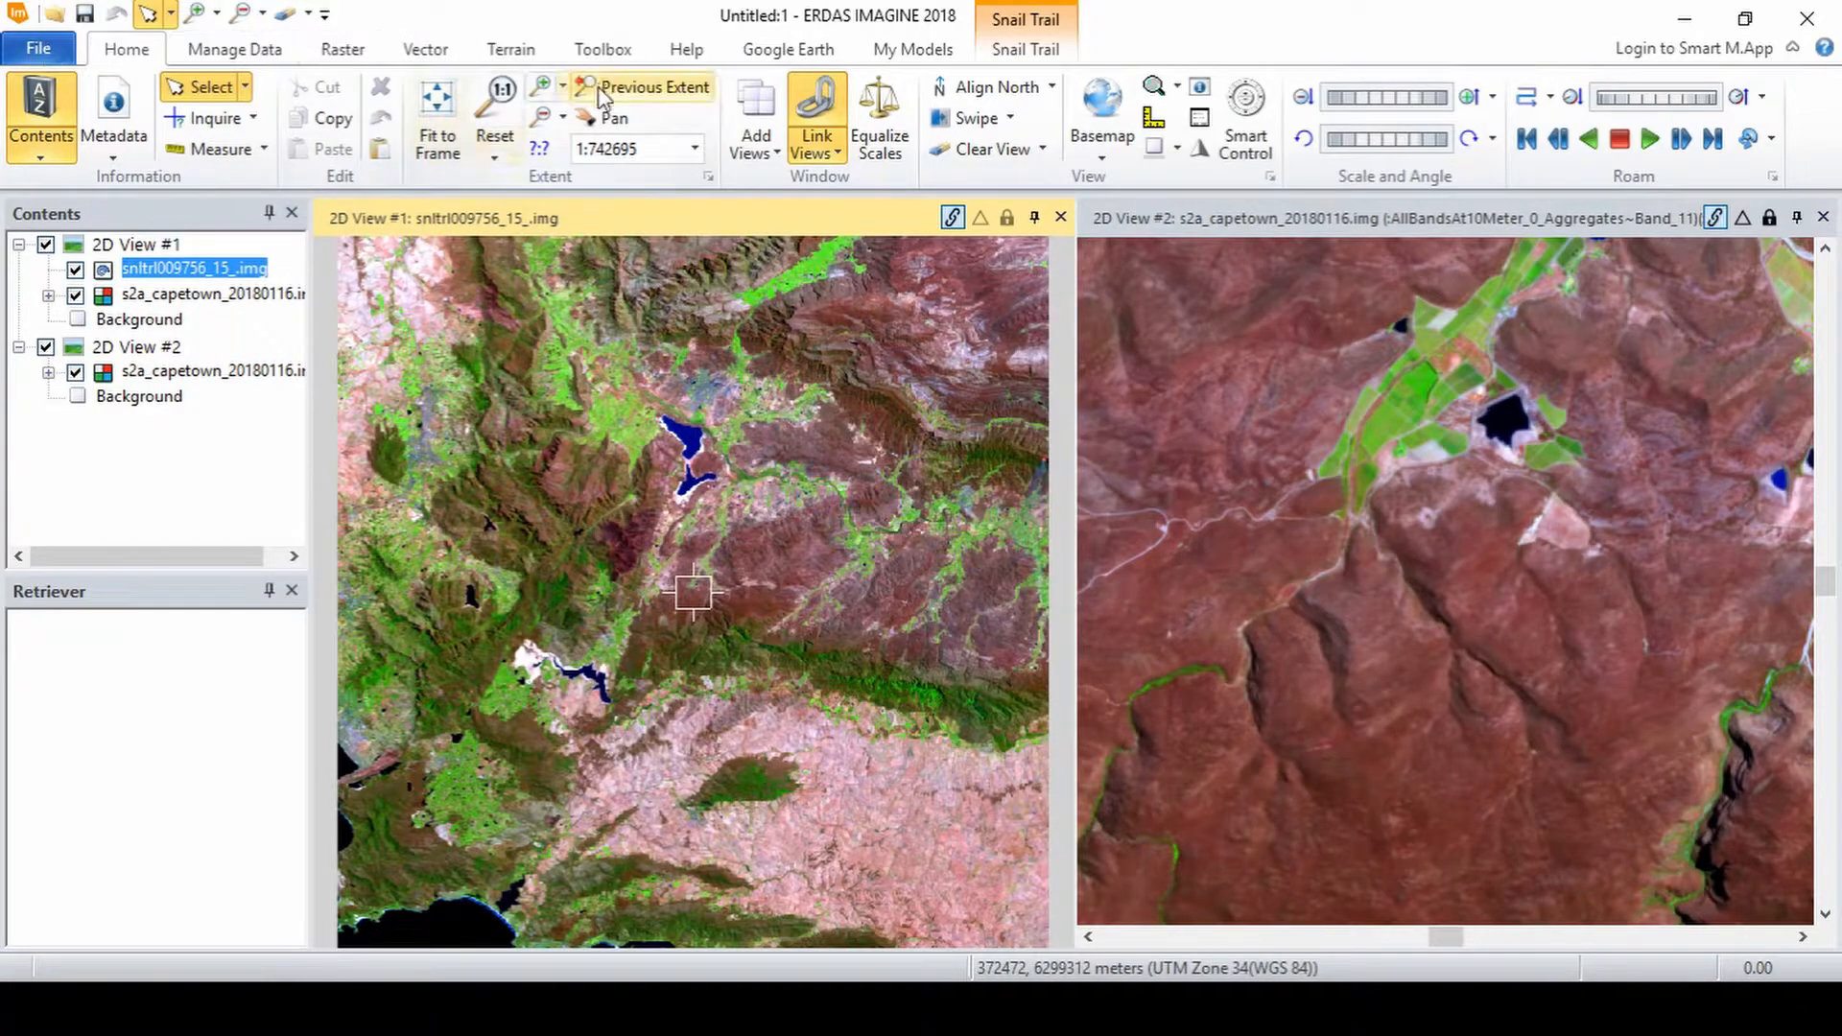
Step: Pan the image eastward in View #2 with the Pan tool to record a snail trail over the covered area
{"action": "left_click", "coordinate": [619, 126]}
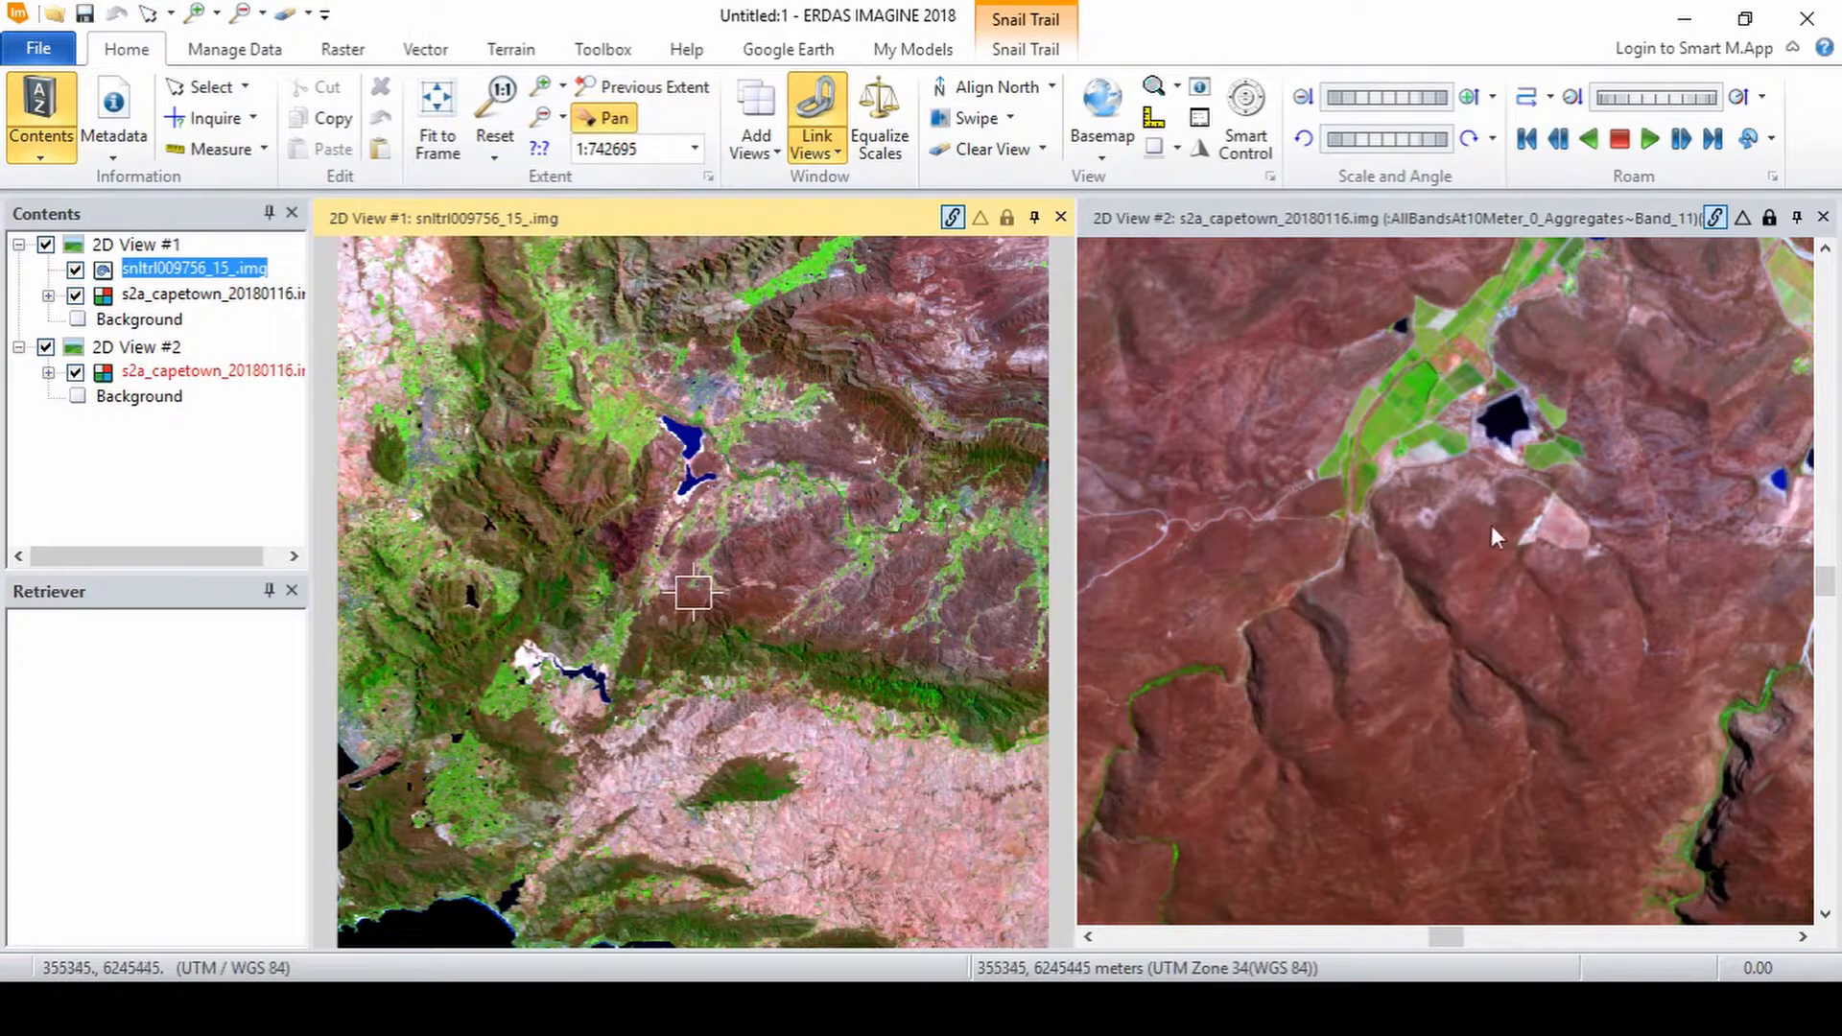
{"action": "left_click", "coordinate": [1367, 341]}
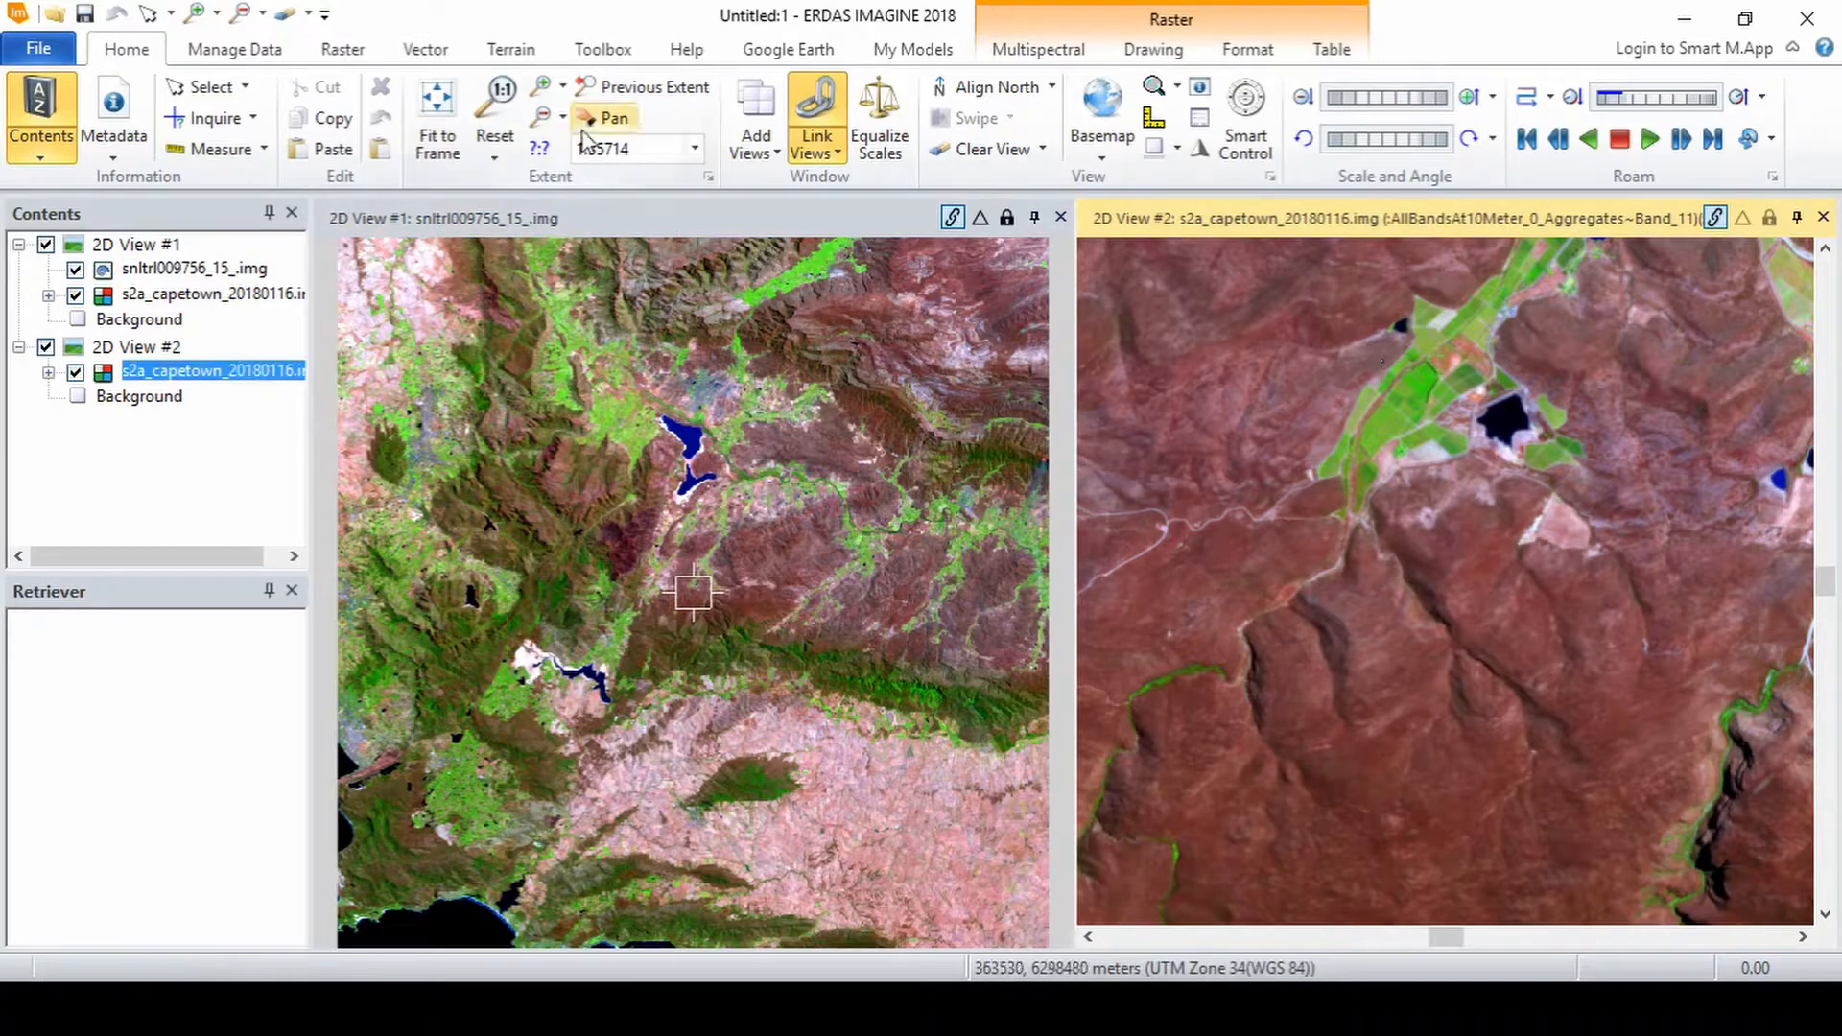
{"action": "left_click_drag", "start_coordinate": [1583, 559], "coordinate": [1369, 580]}
{"action": "mouse_move", "coordinate": [1623, 590]}
{"action": "left_mouse_down"}
{"action": "mouse_move", "coordinate": [1396, 597]}
{"action": "mouse_move", "coordinate": [1573, 597]}
{"action": "mouse_move", "coordinate": [1426, 602]}
{"action": "left_mouse_up"}
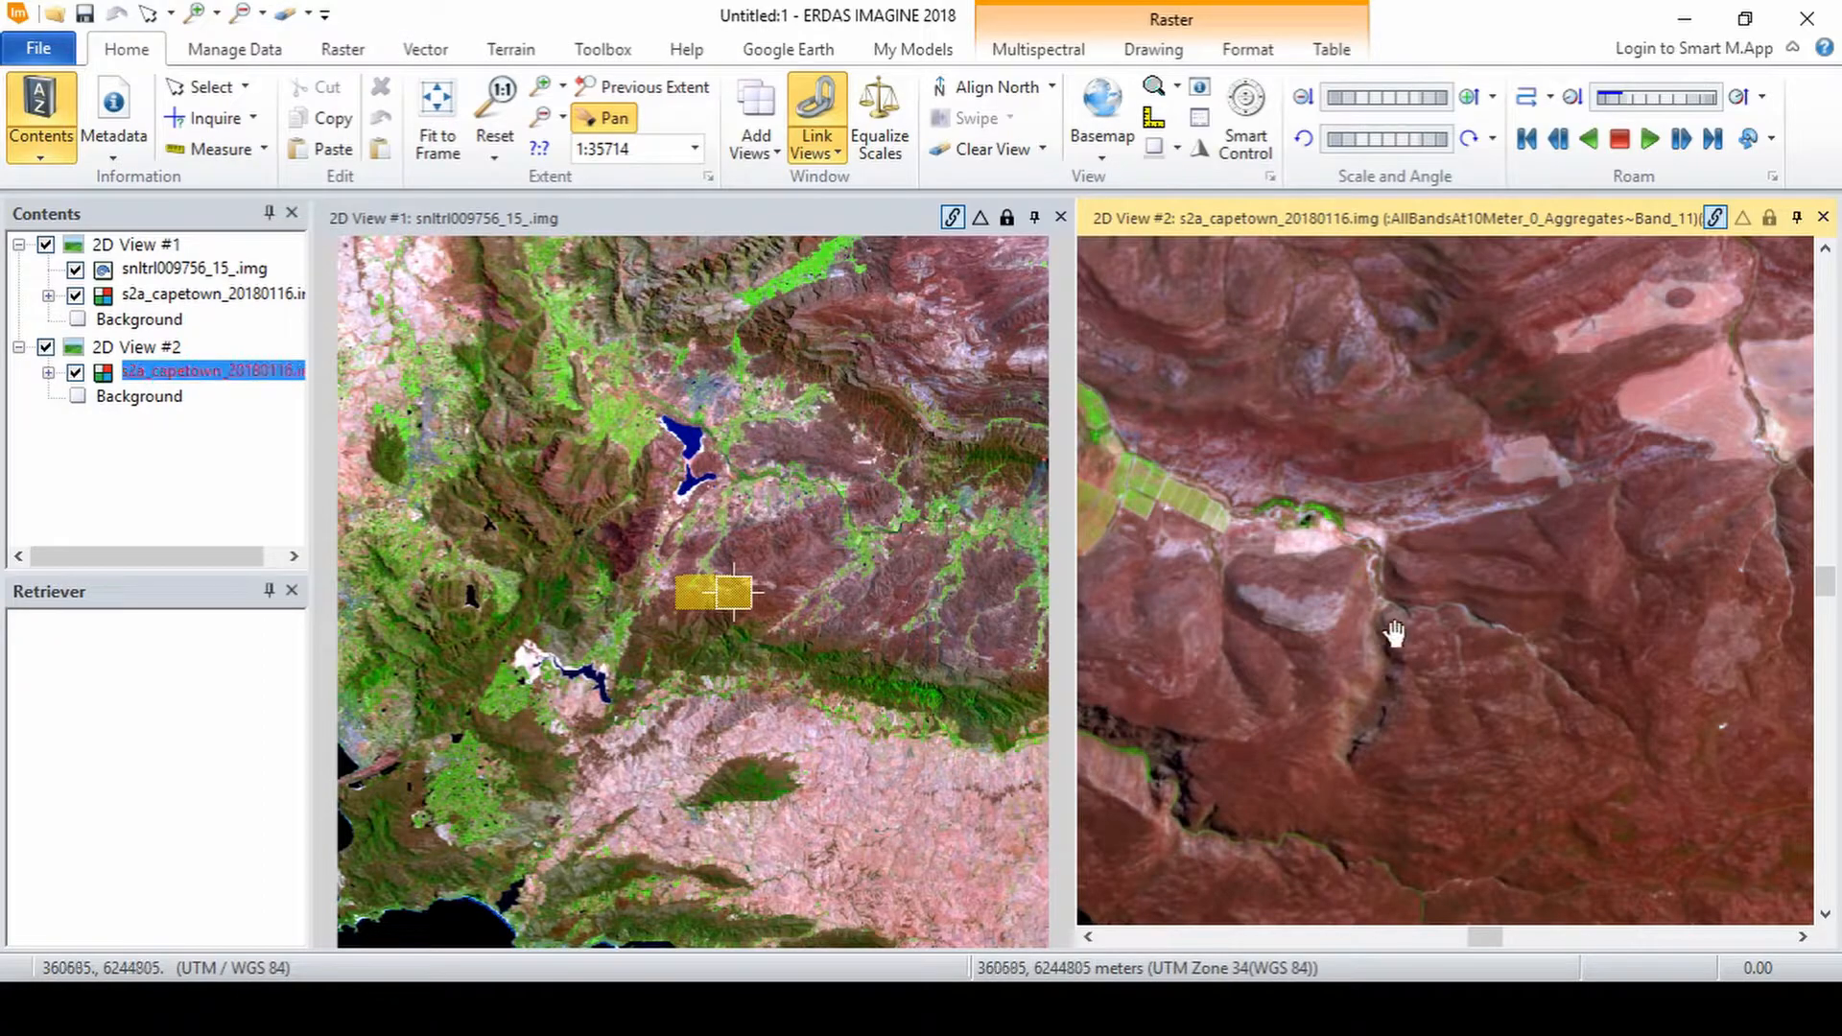
{"action": "left_click_drag", "start_coordinate": [1529, 624], "coordinate": [1477, 623]}
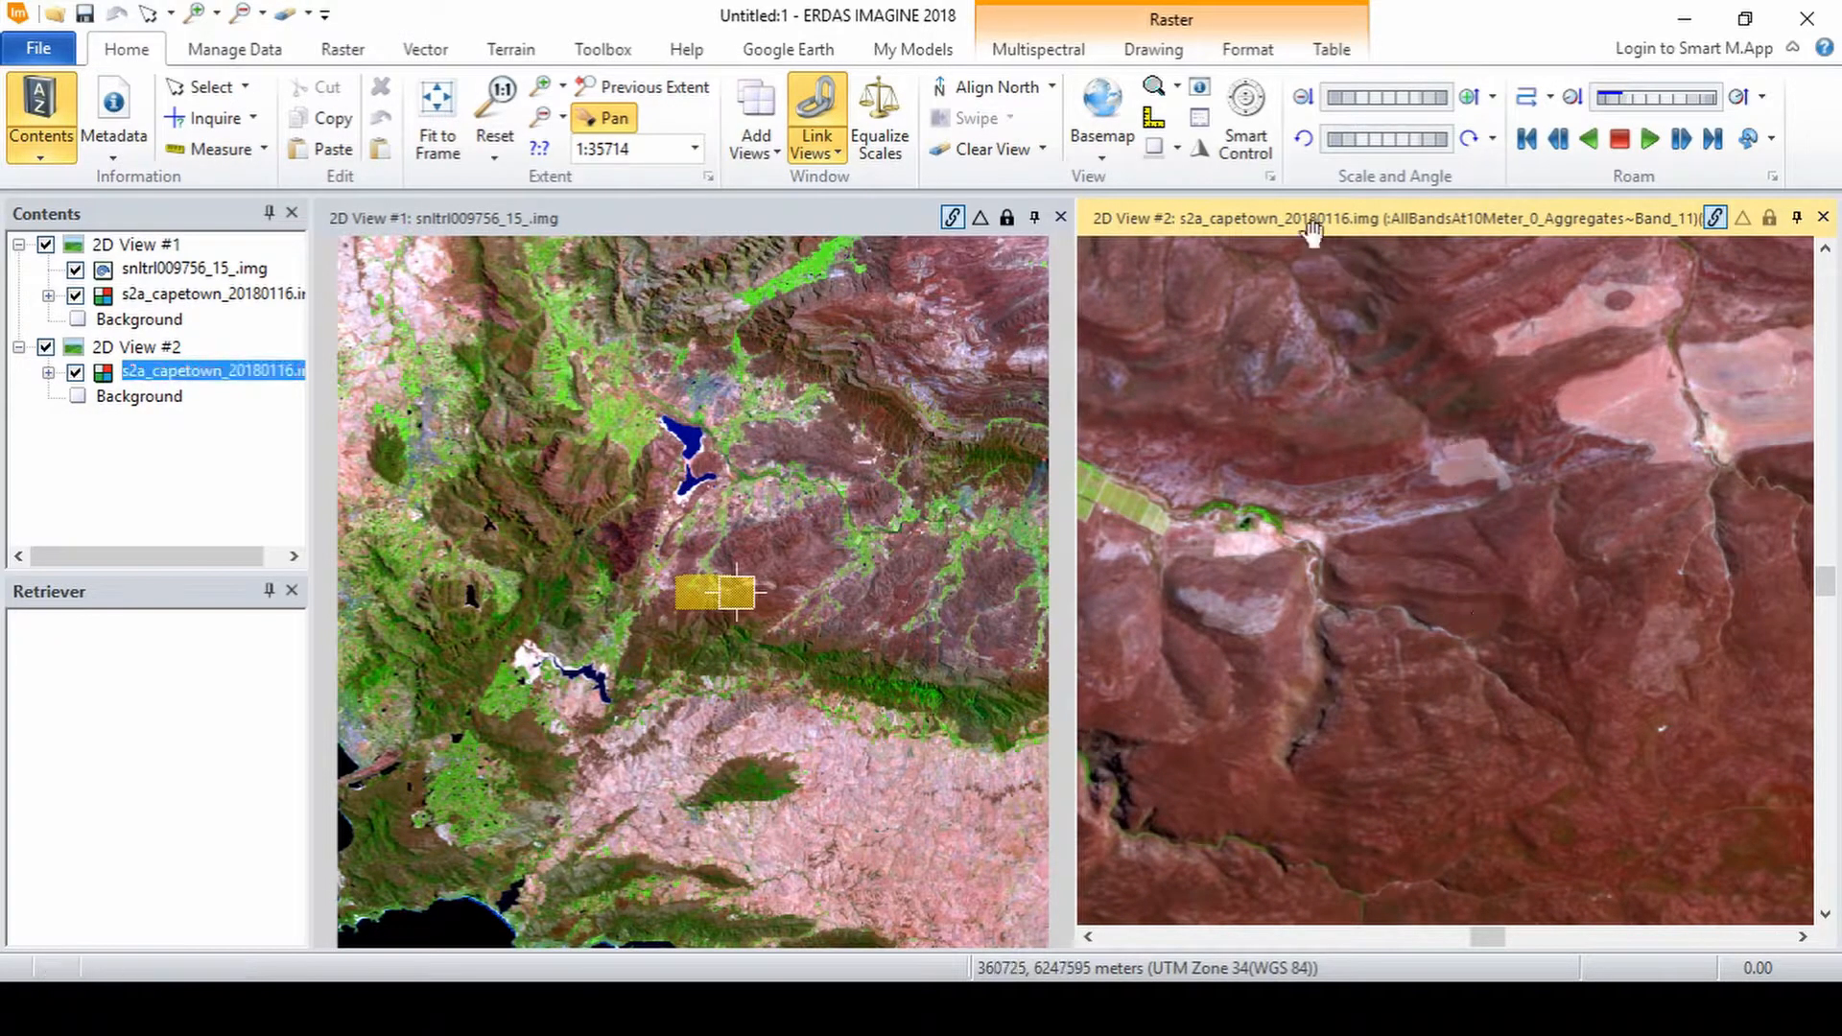
Step: In the properties of the snail trail layer in View #1, set the seen color to yellow and the unseen color to red
{"action": "left_click", "coordinate": [513, 247]}
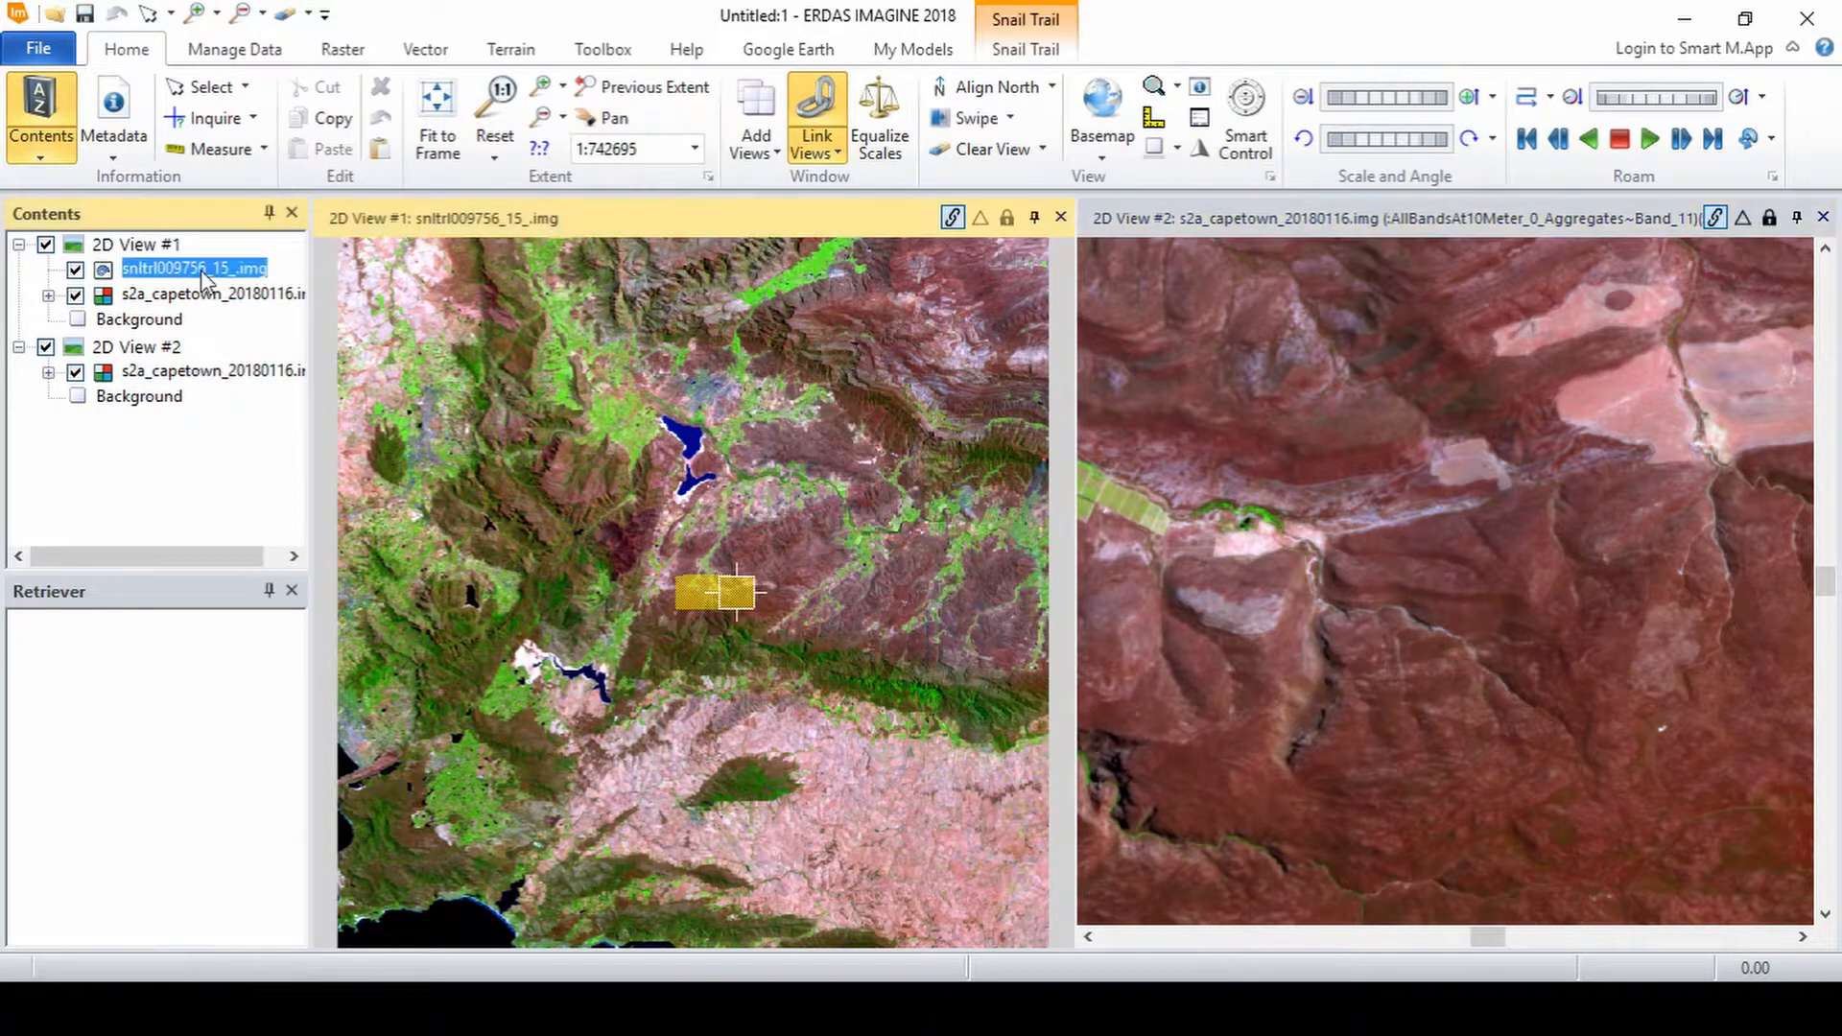
{"action": "left_click", "coordinate": [1029, 52]}
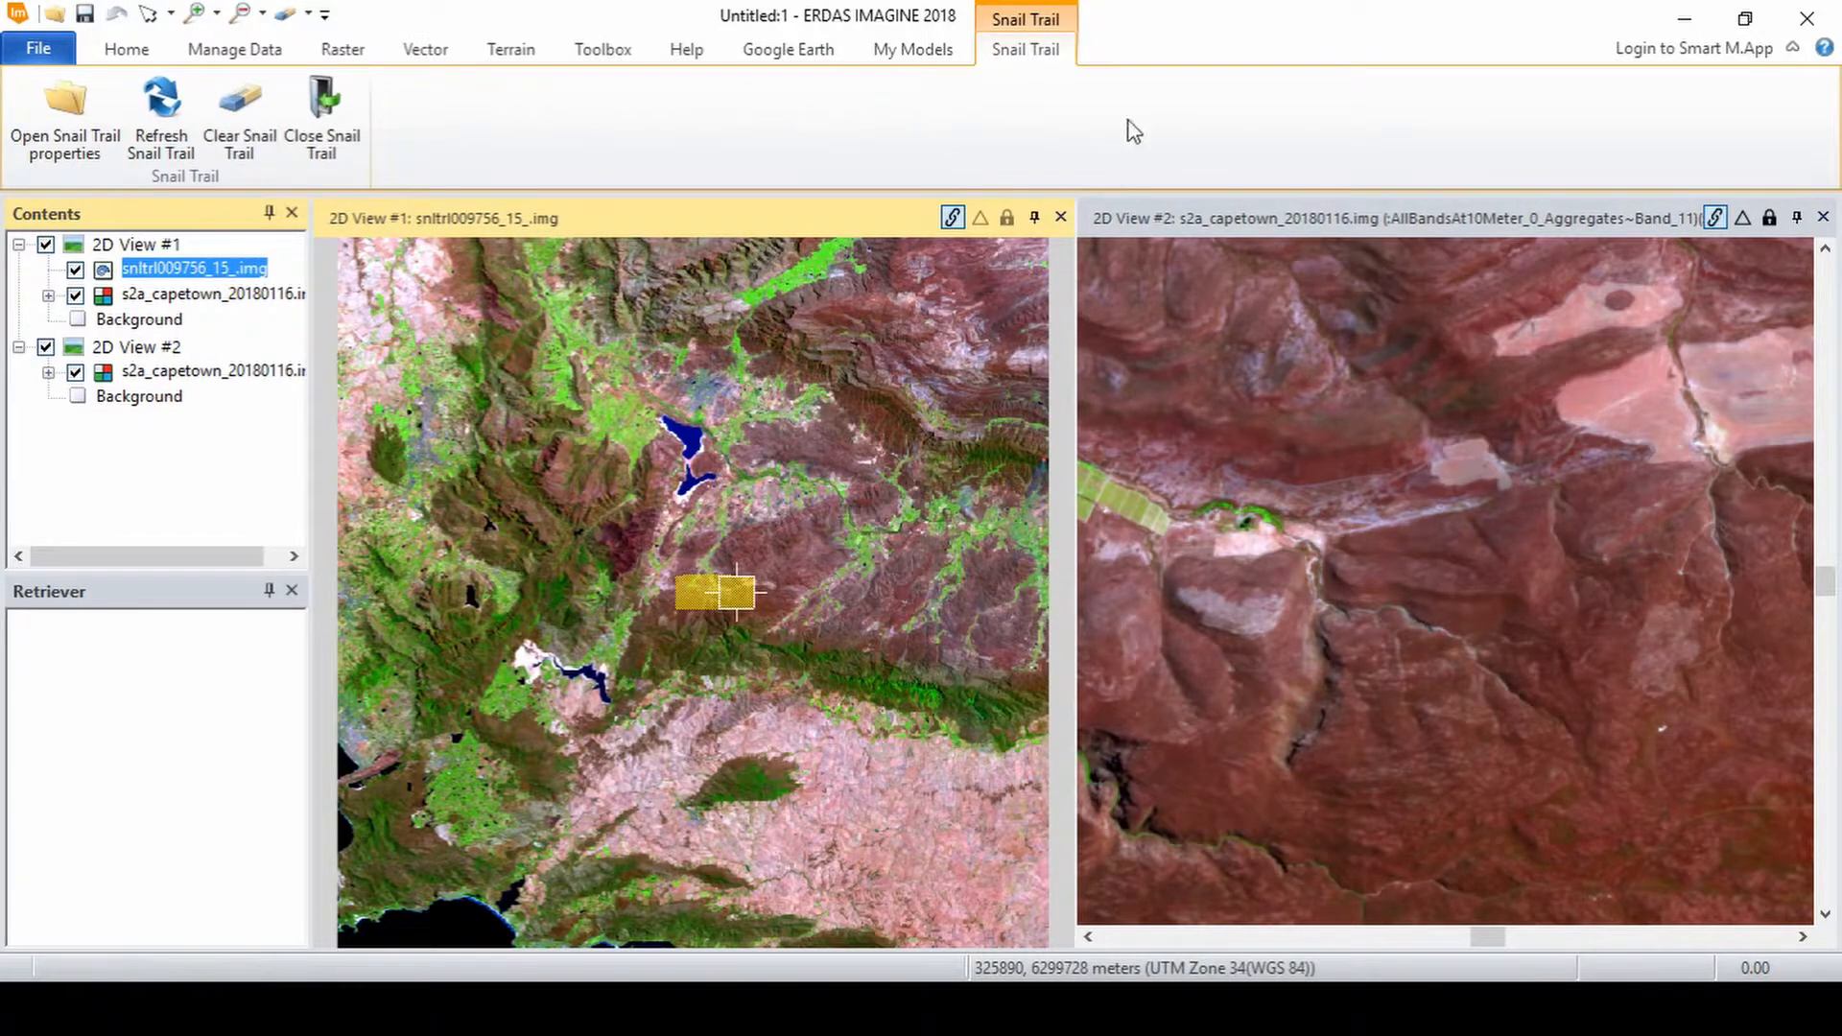
{"action": "left_click", "coordinate": [59, 115]}
{"action": "left_click_drag", "start_coordinate": [965, 374], "coordinate": [957, 347]}
{"action": "left_click", "coordinate": [960, 375]}
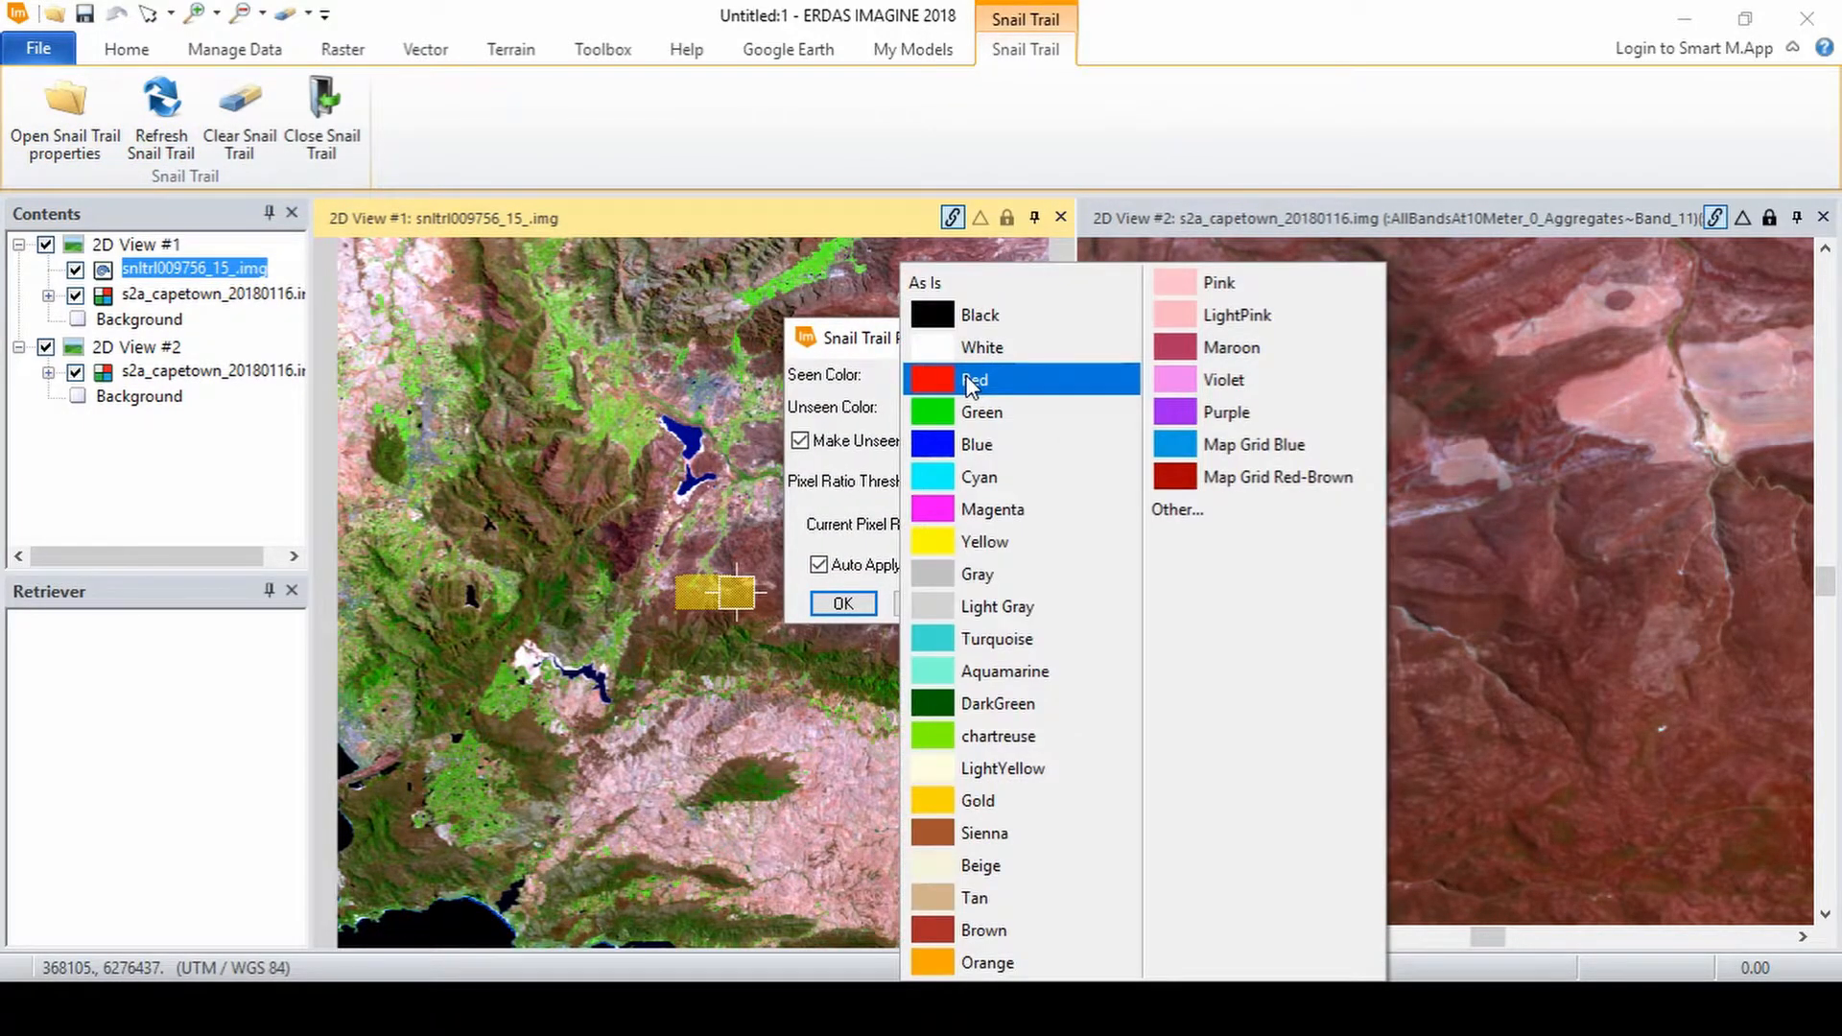
{"action": "left_click", "coordinate": [950, 510]}
{"action": "left_click", "coordinate": [959, 407]}
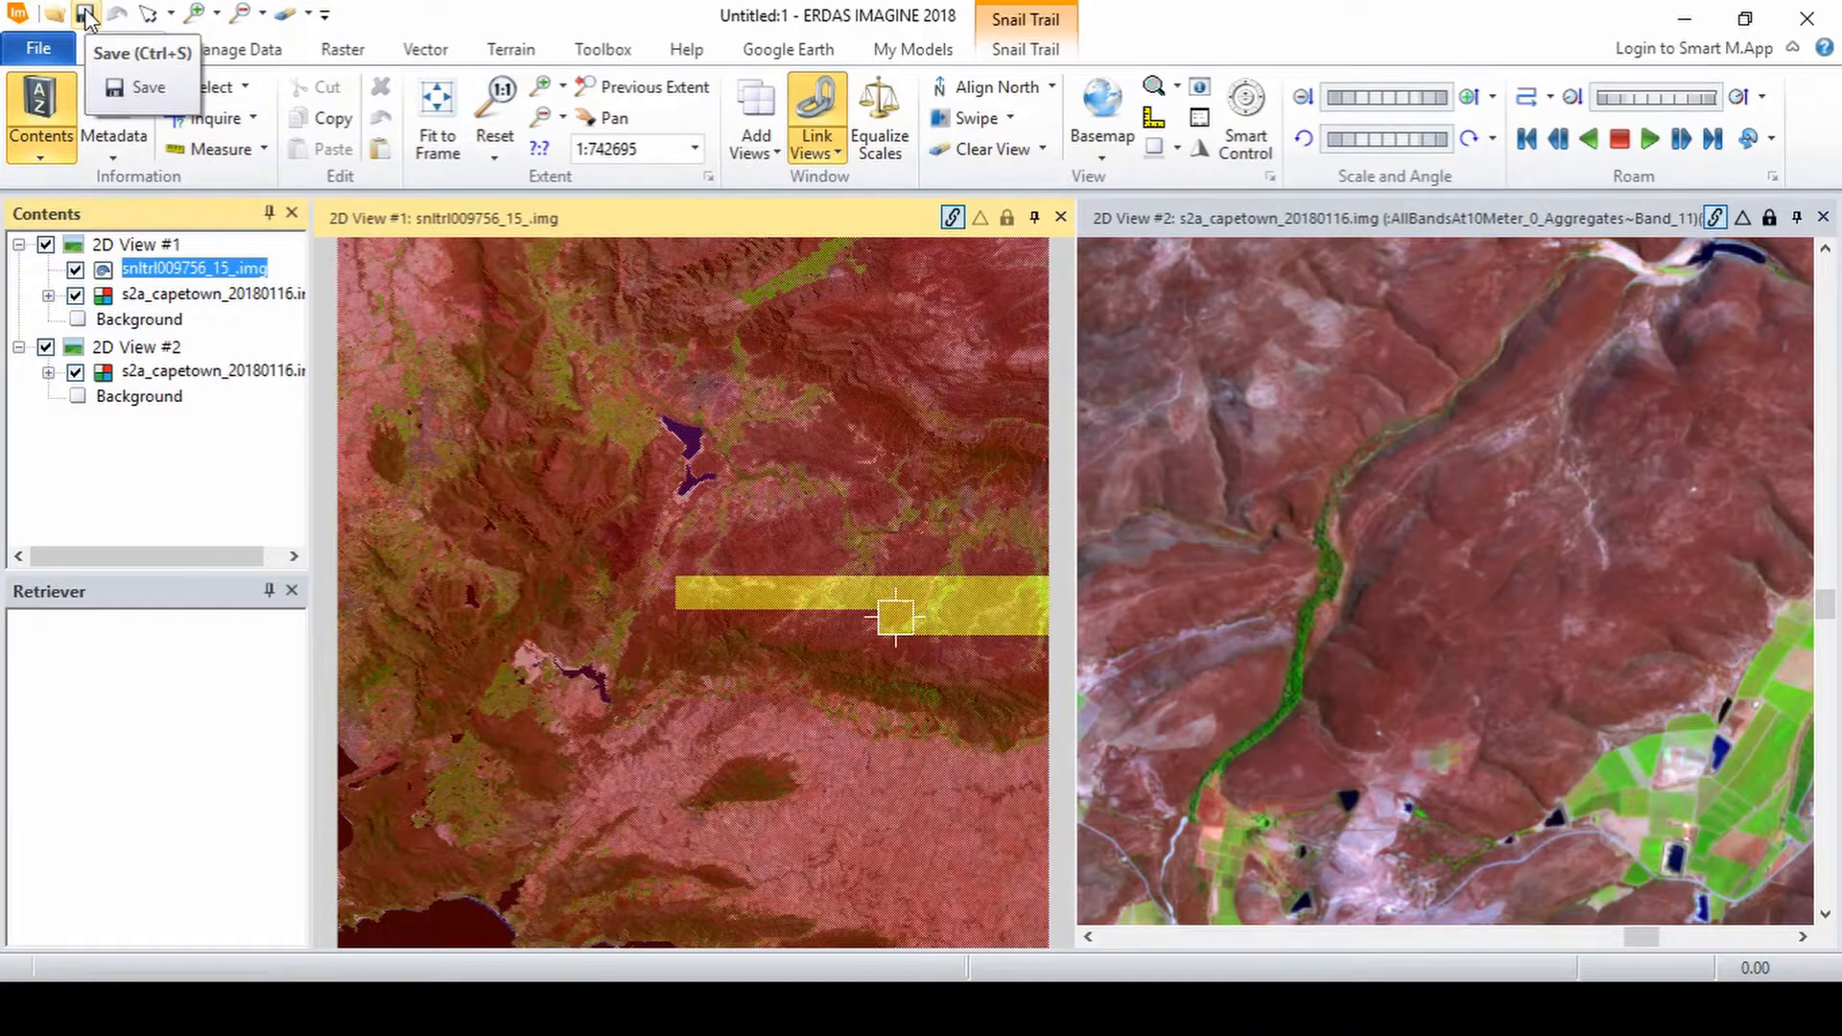
{"action": "left_click", "coordinate": [39, 48]}
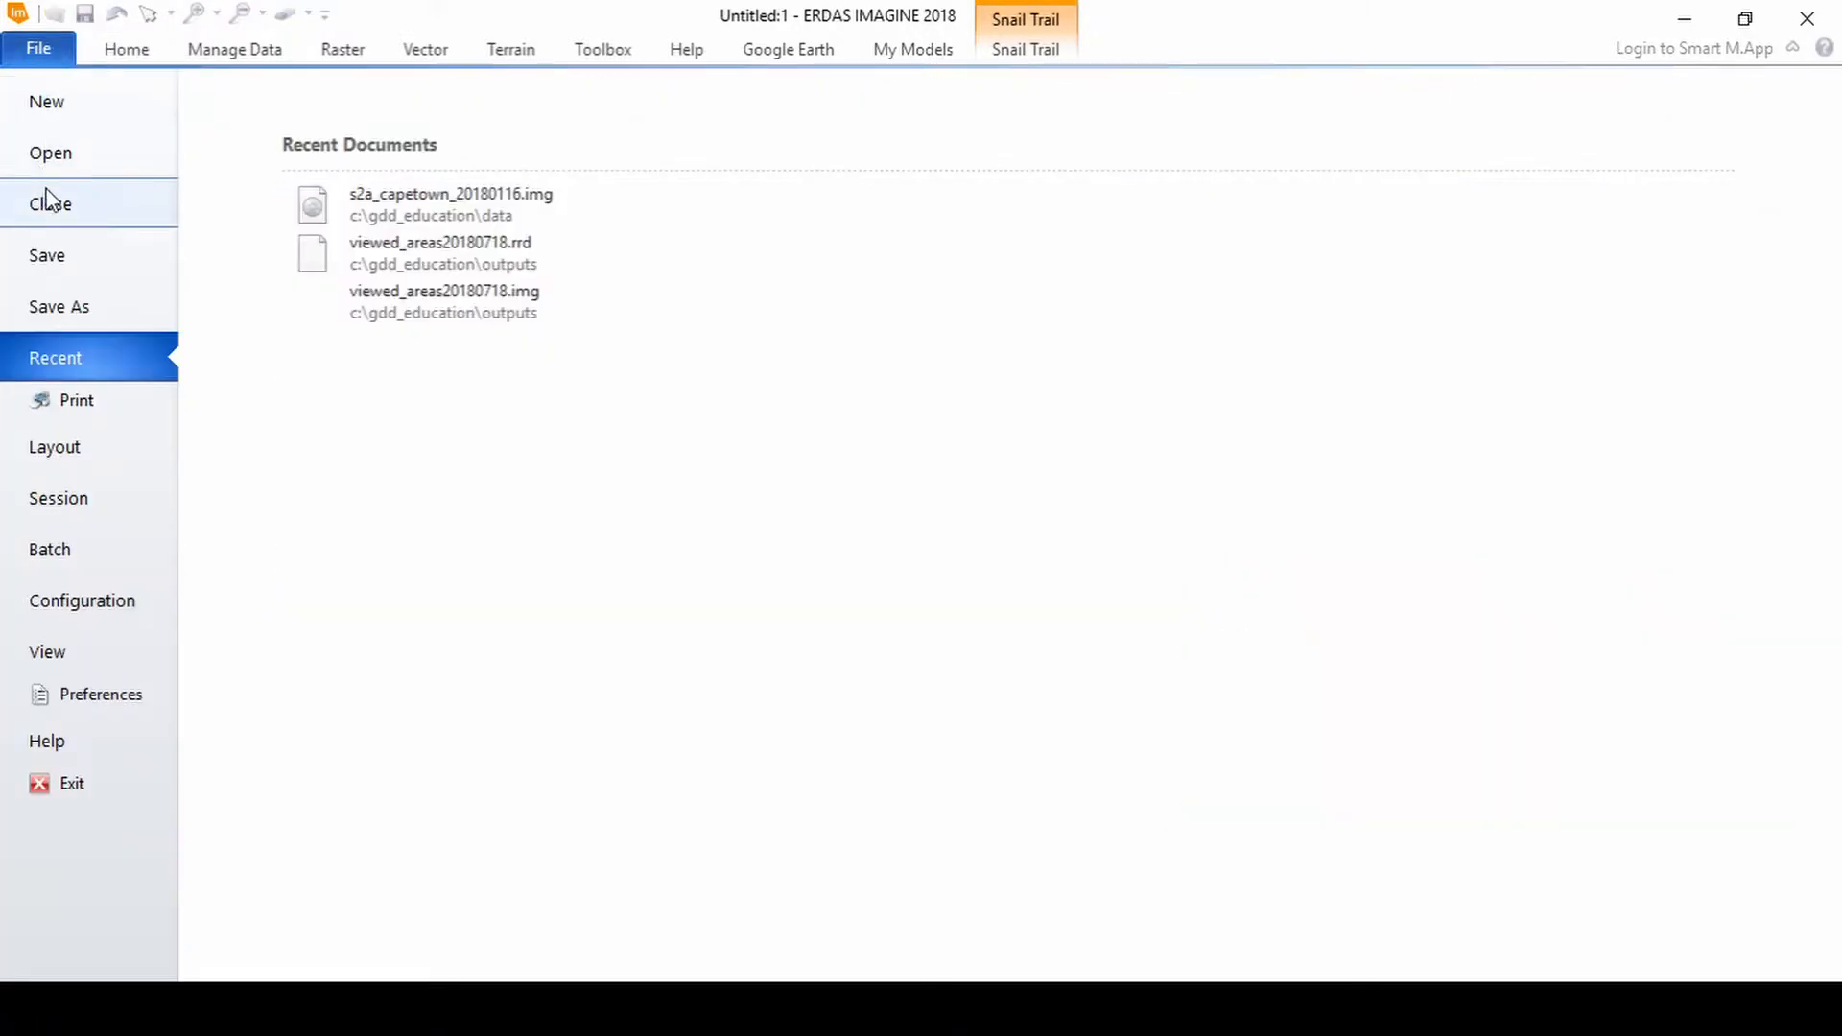
{"action": "left_click", "coordinate": [49, 254]}
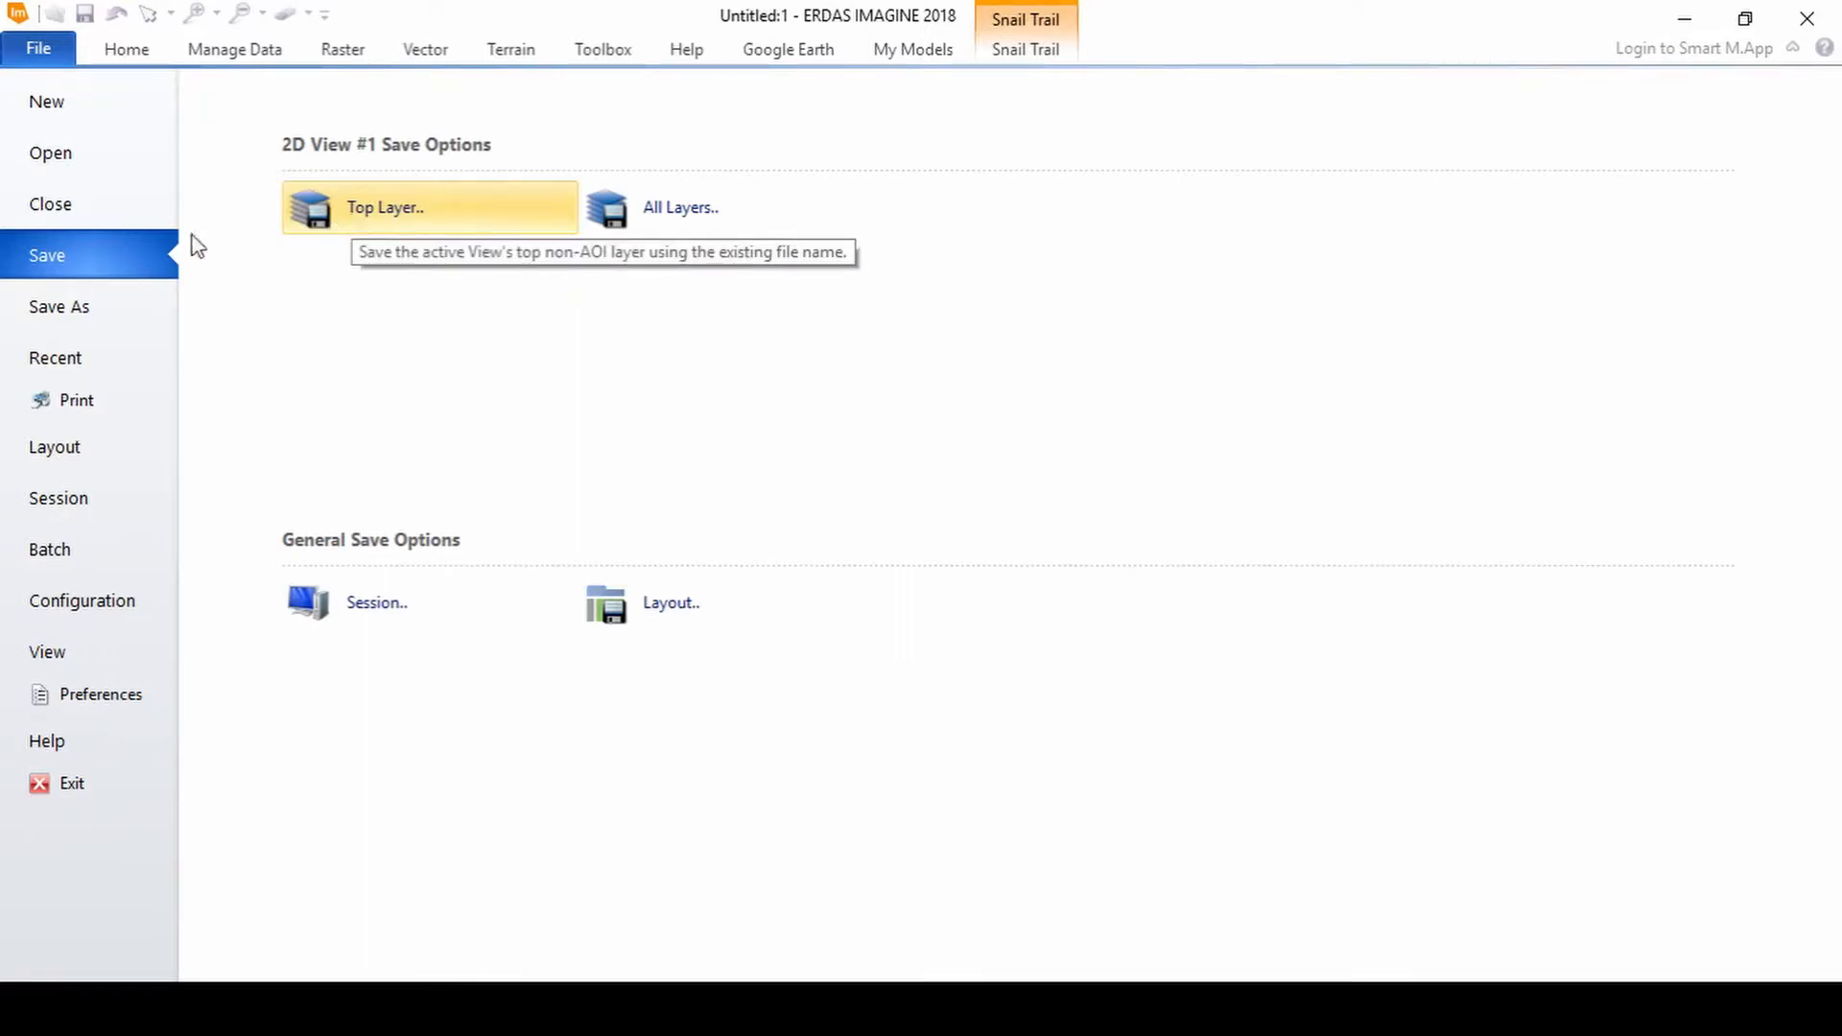
{"action": "left_click", "coordinate": [78, 307]}
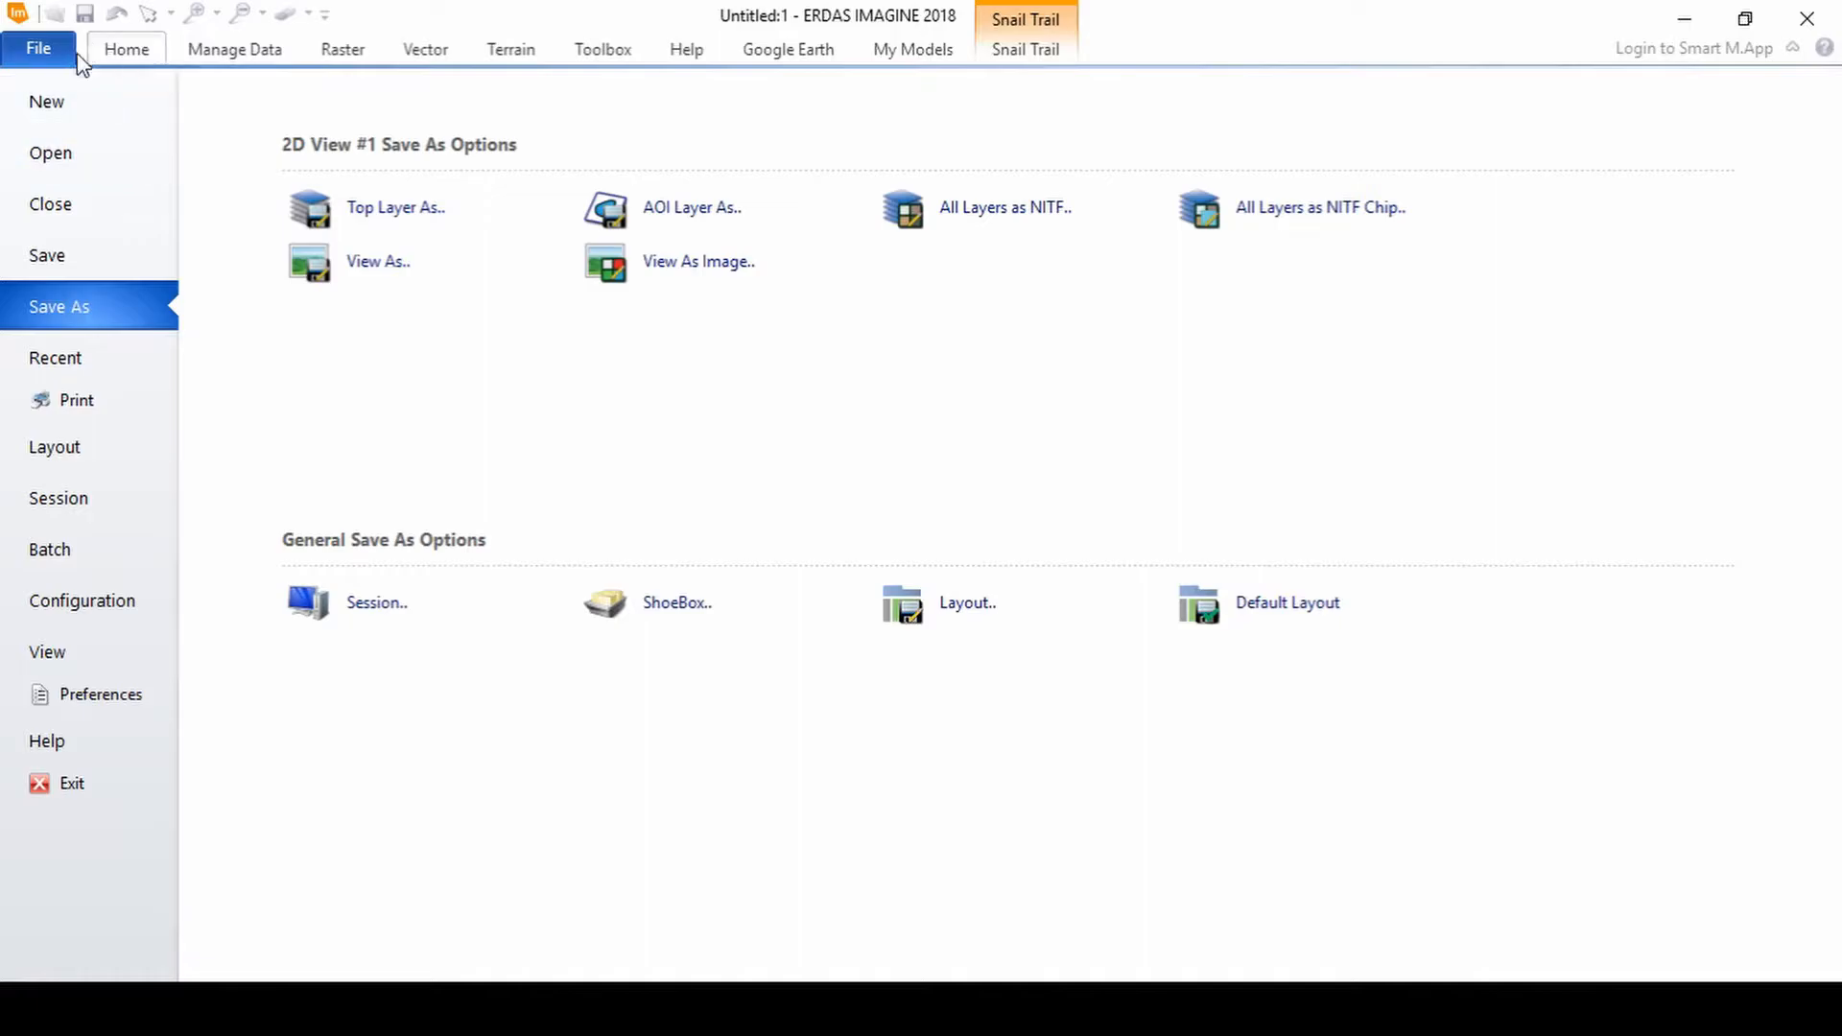
{"action": "left_click", "coordinate": [50, 58]}
Step: Save the snail trail layer as snail_trail_20180720.img in the outputs folder
{"action": "left_click", "coordinate": [84, 14]}
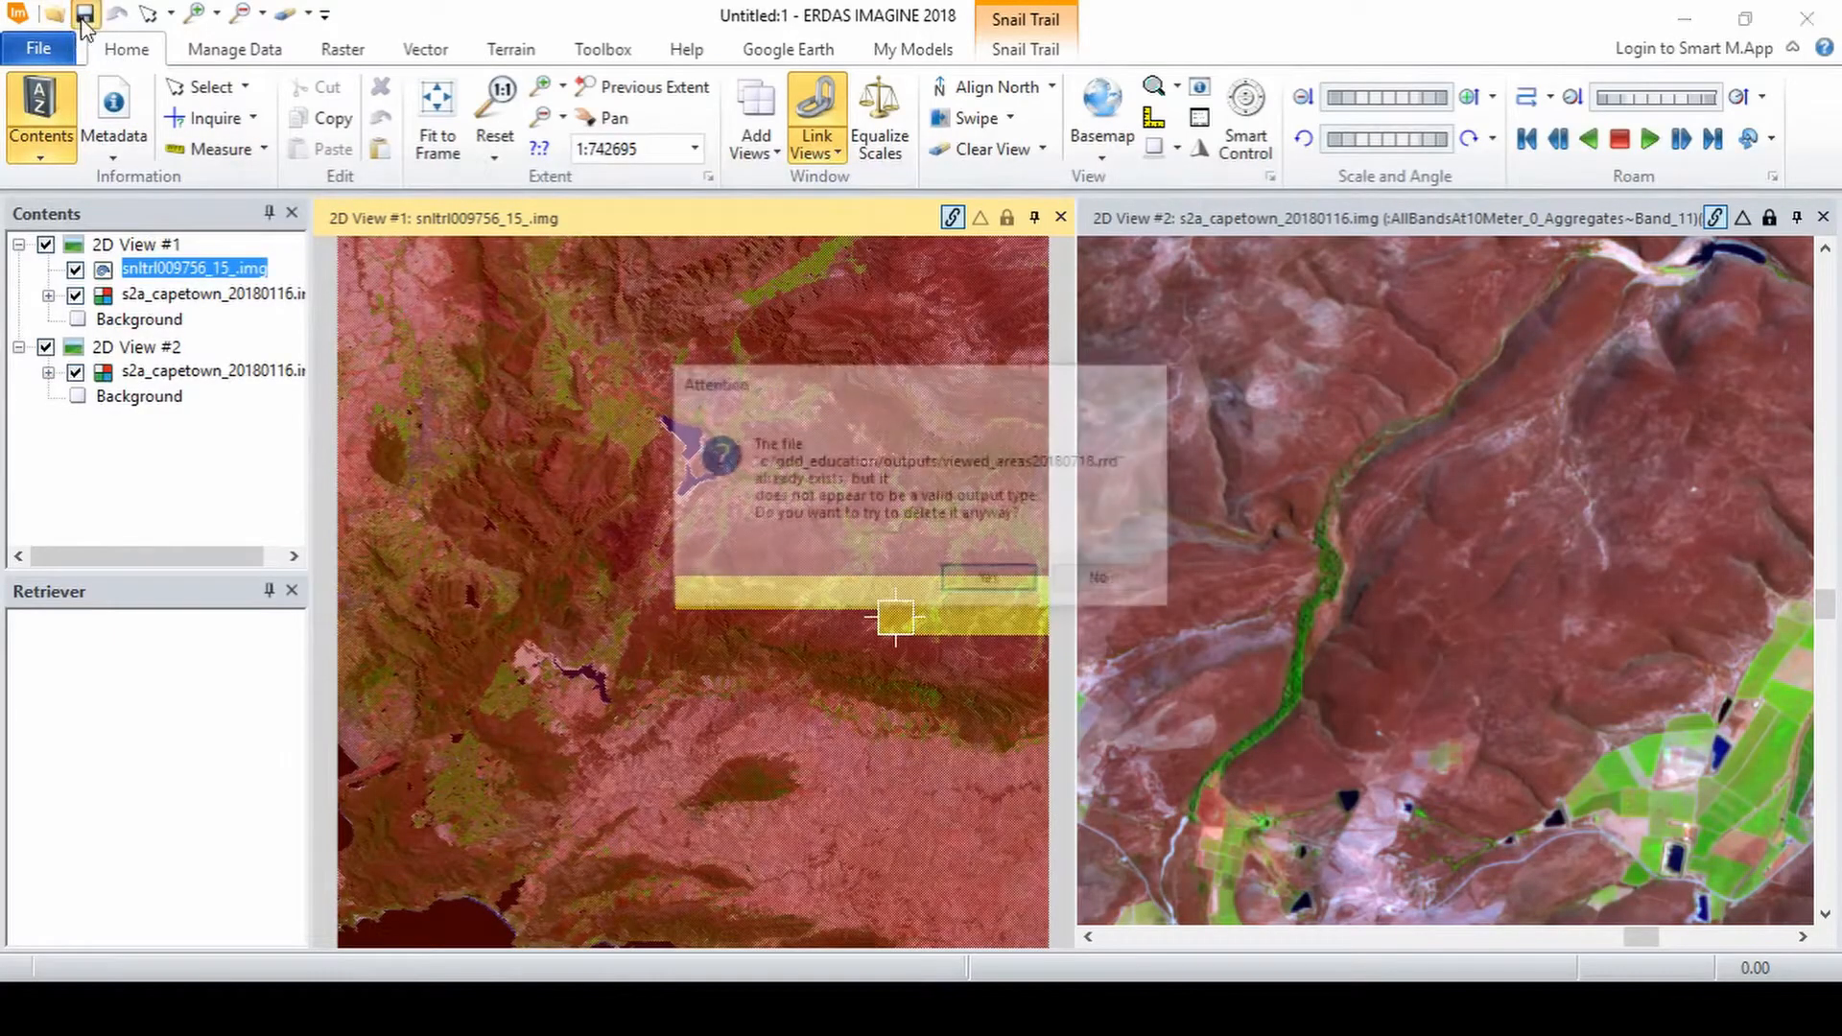
{"action": "left_click", "coordinate": [990, 590]}
{"action": "left_click", "coordinate": [1238, 526]}
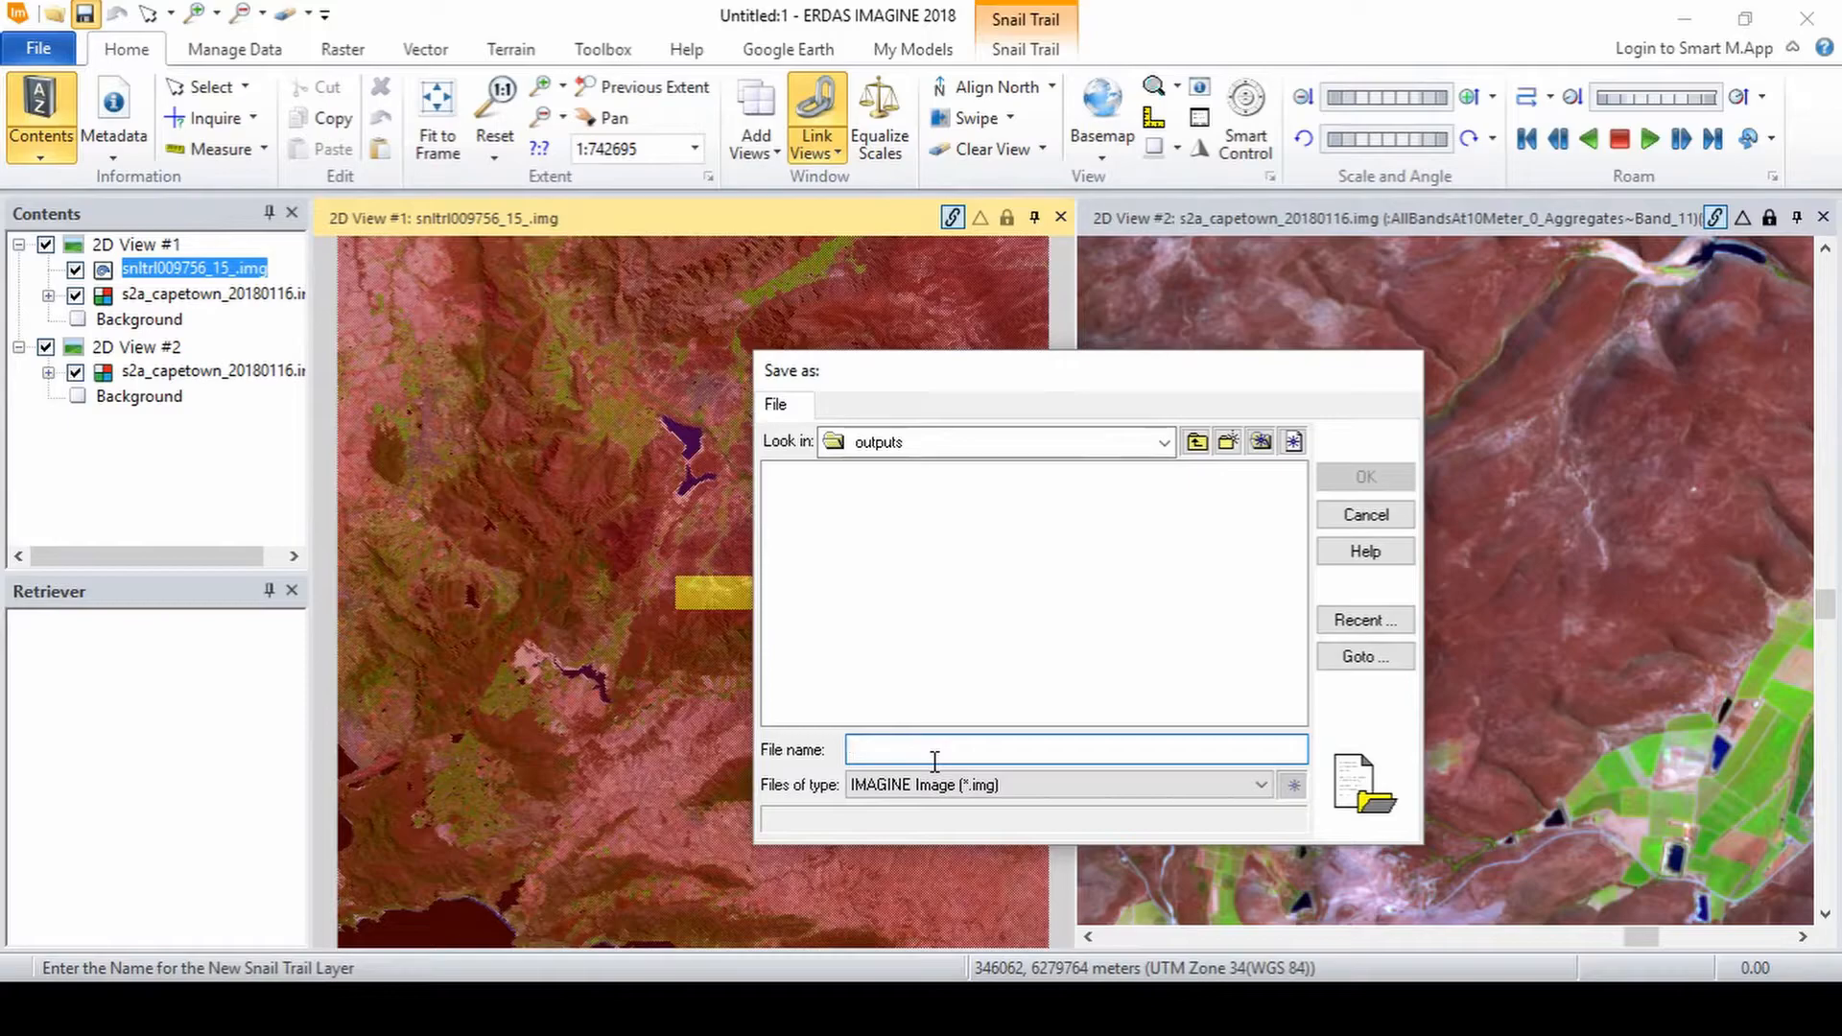
{"action": "type", "text": "snail_trail_201"}
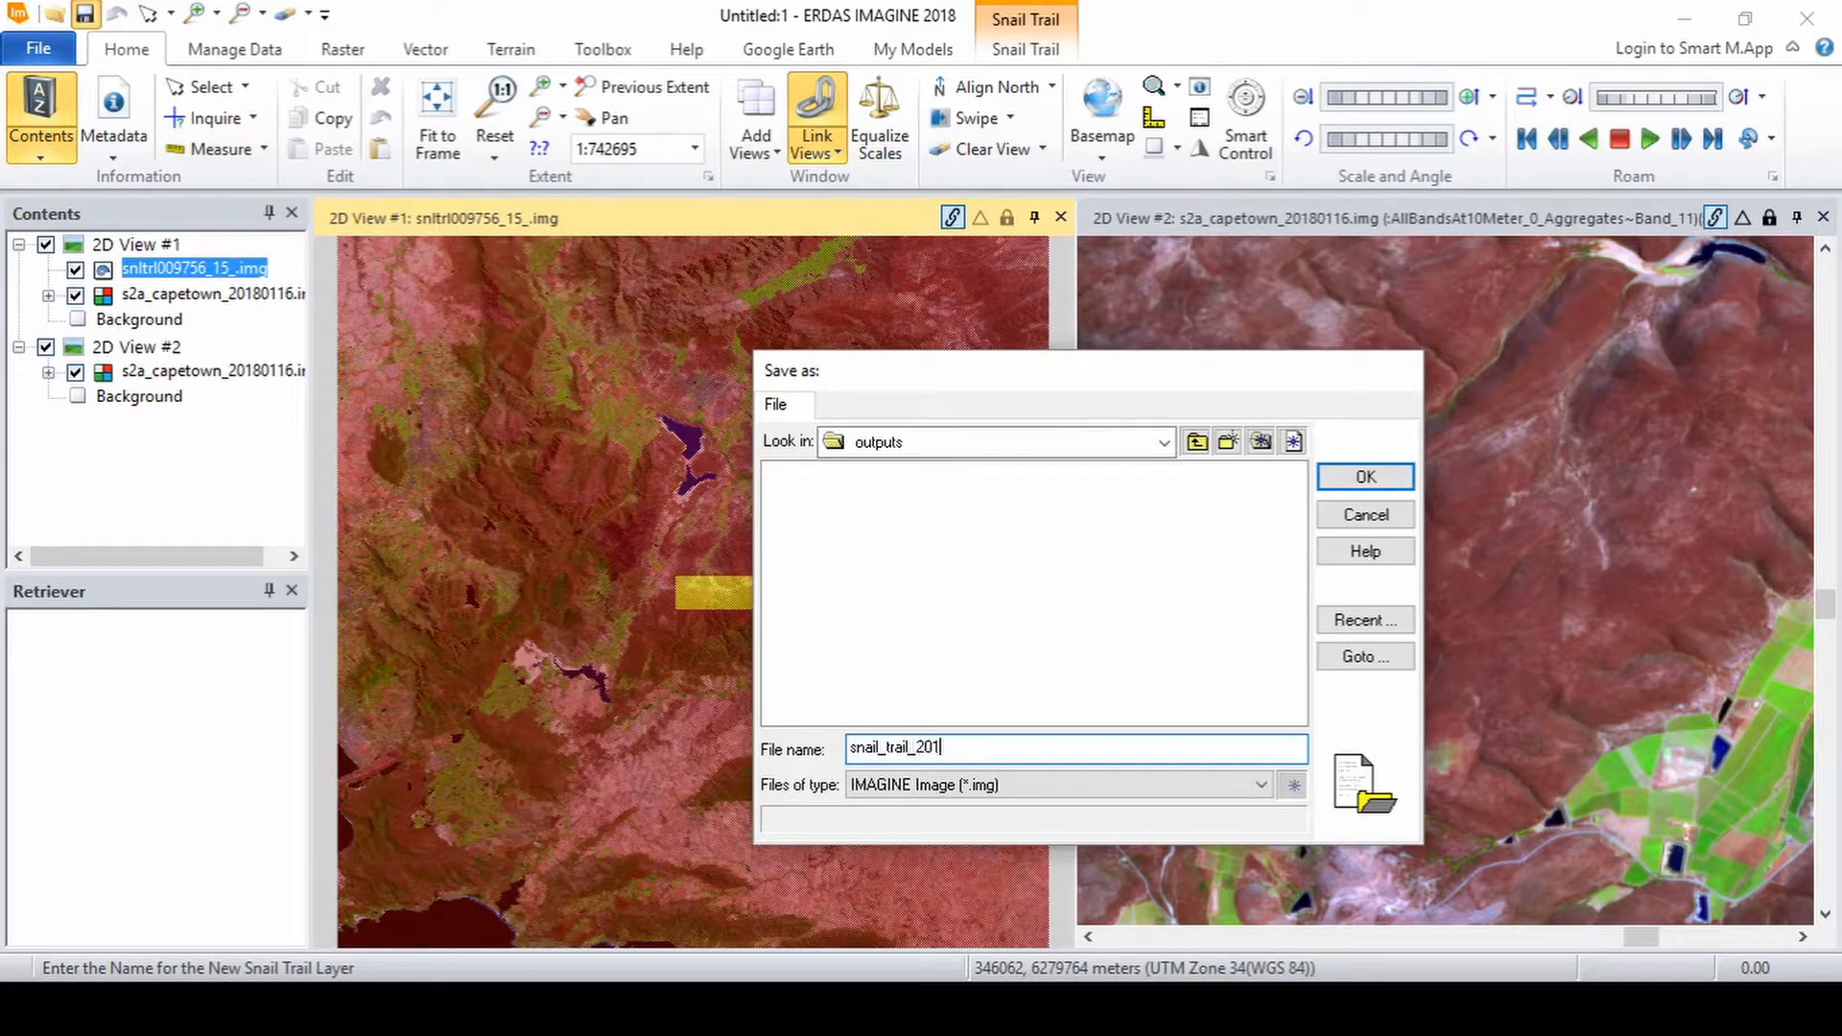
{"action": "type", "text": "80720"}
{"action": "left_click", "coordinate": [1365, 476]}
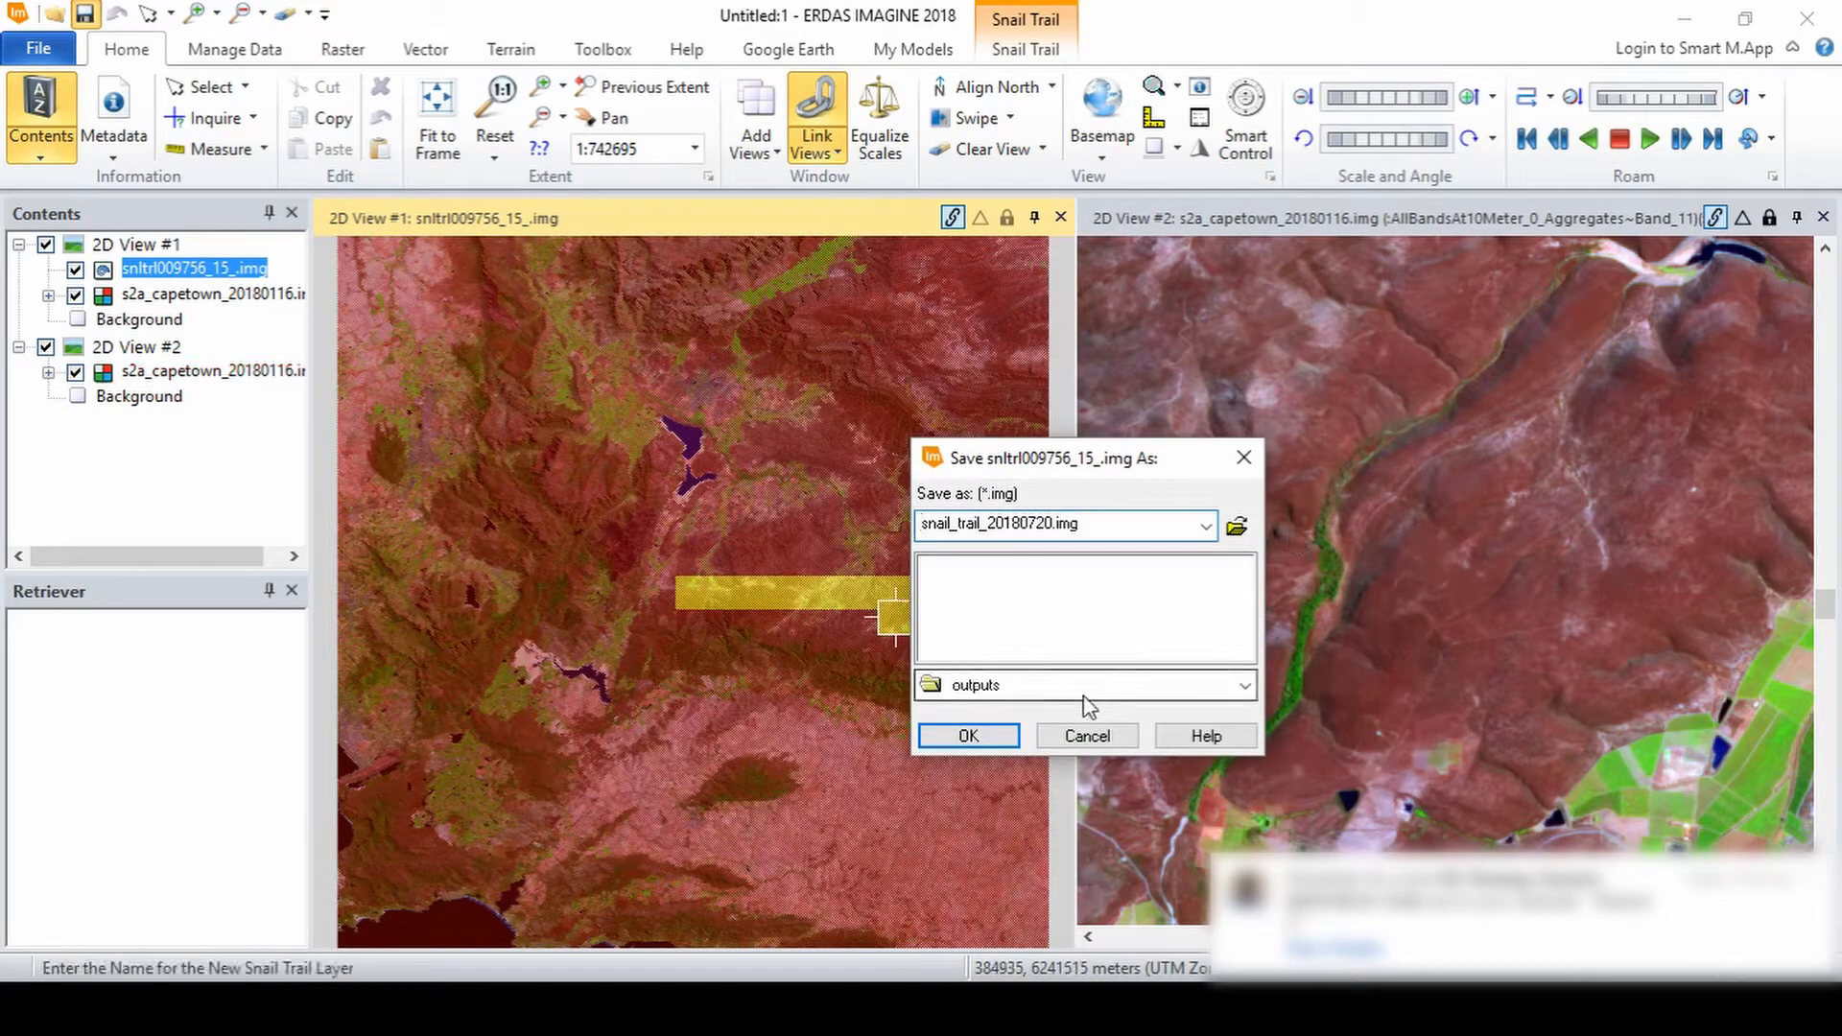
{"action": "left_click", "coordinate": [968, 736]}
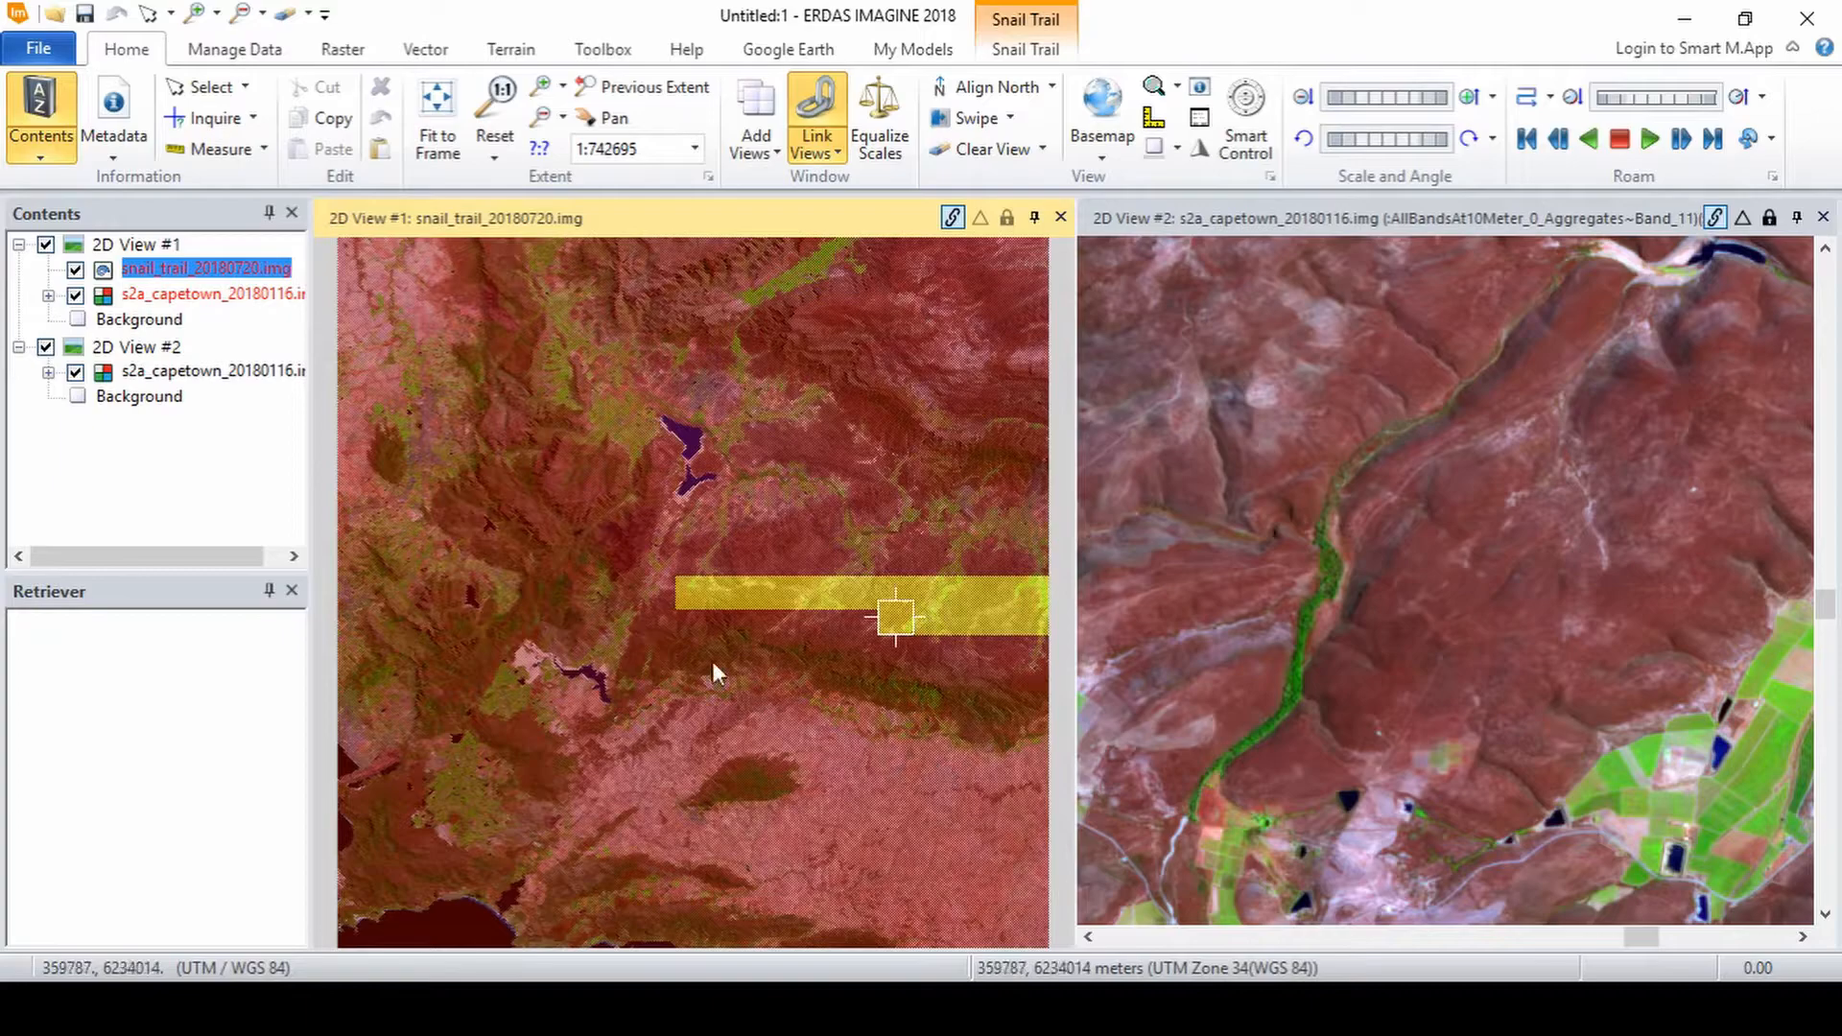
Step: Remove the saved snail trail layer from View #1 and unlink the two views
{"action": "right_click", "coordinate": [207, 268]}
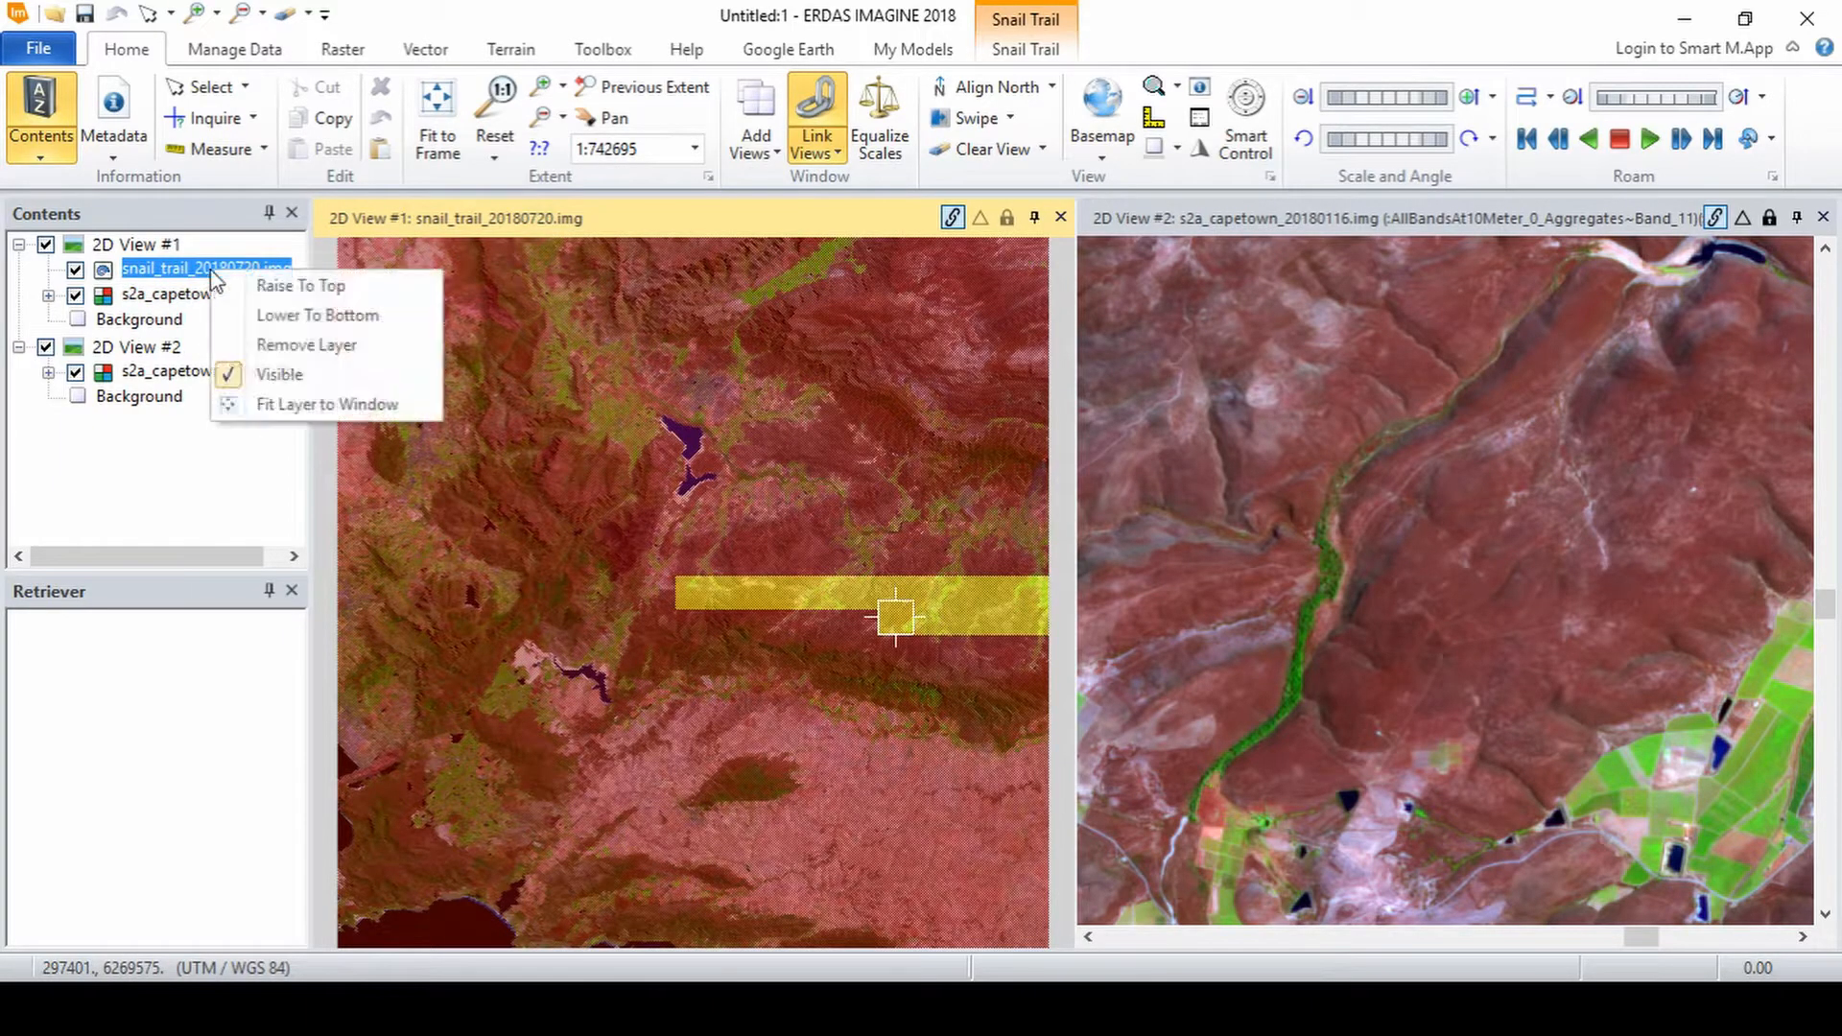
{"action": "left_click", "coordinate": [293, 350]}
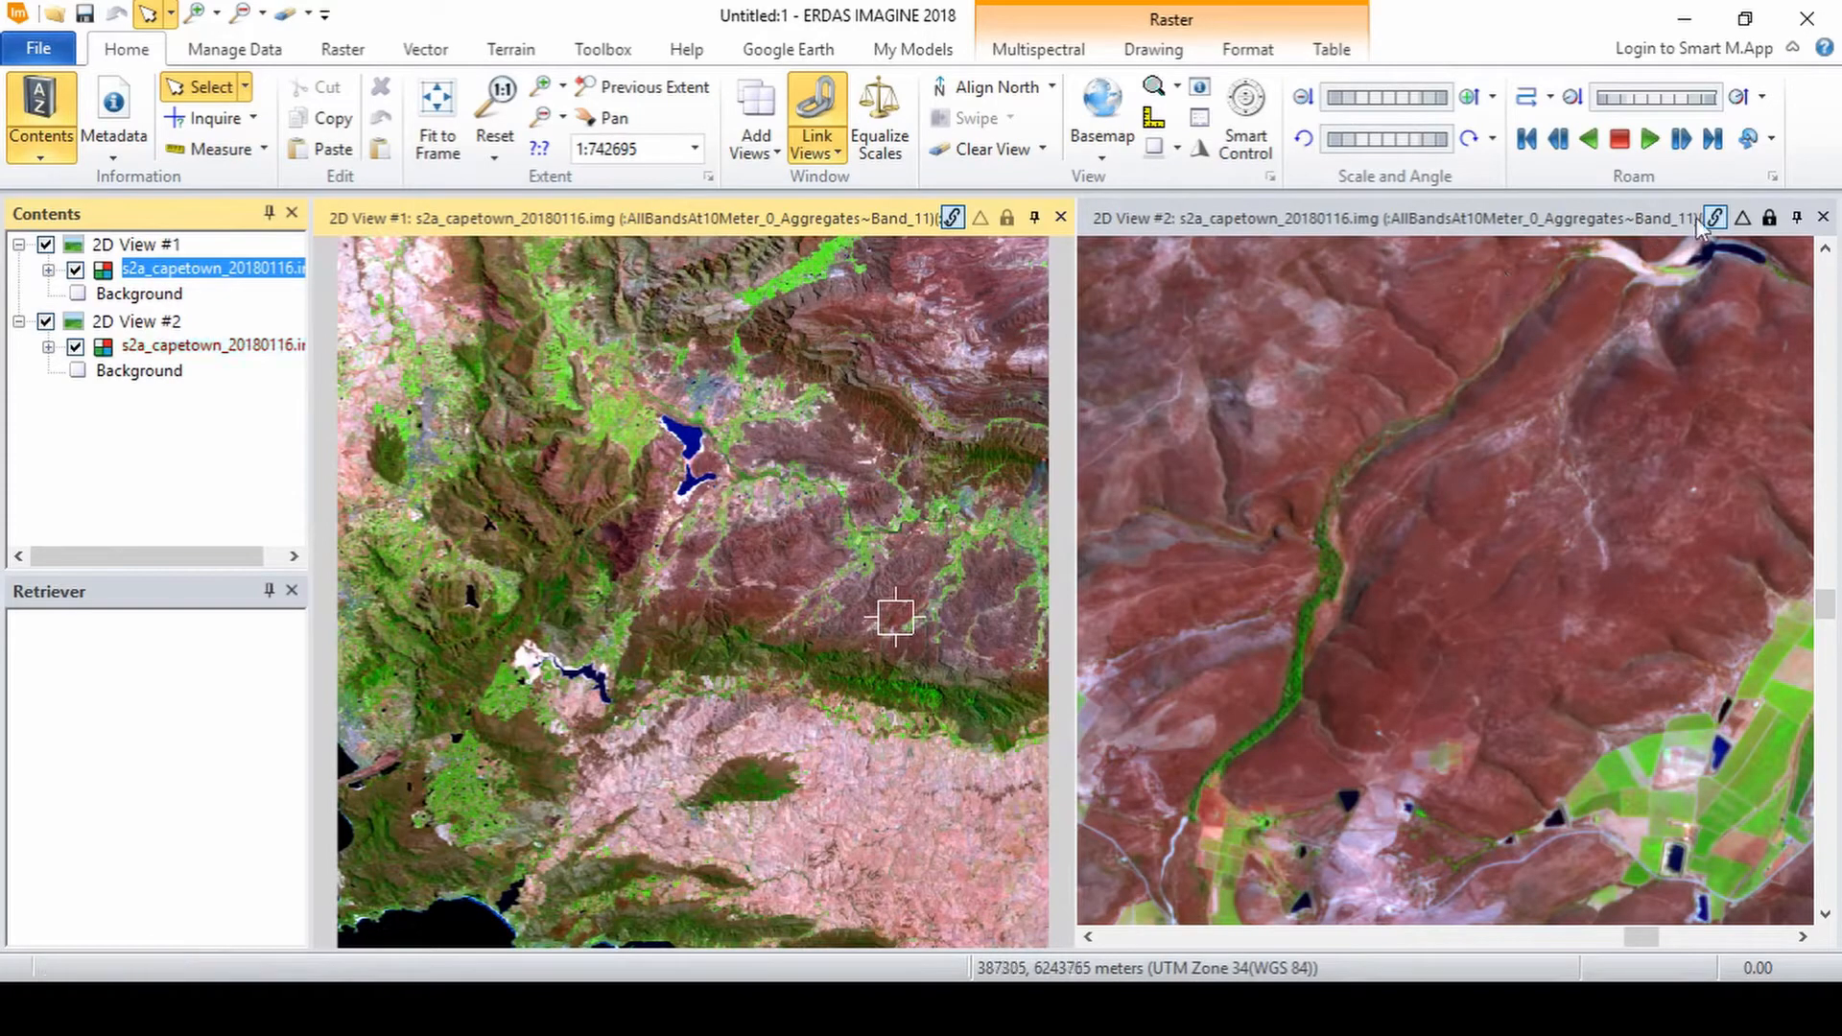
{"action": "left_click", "coordinate": [817, 120]}
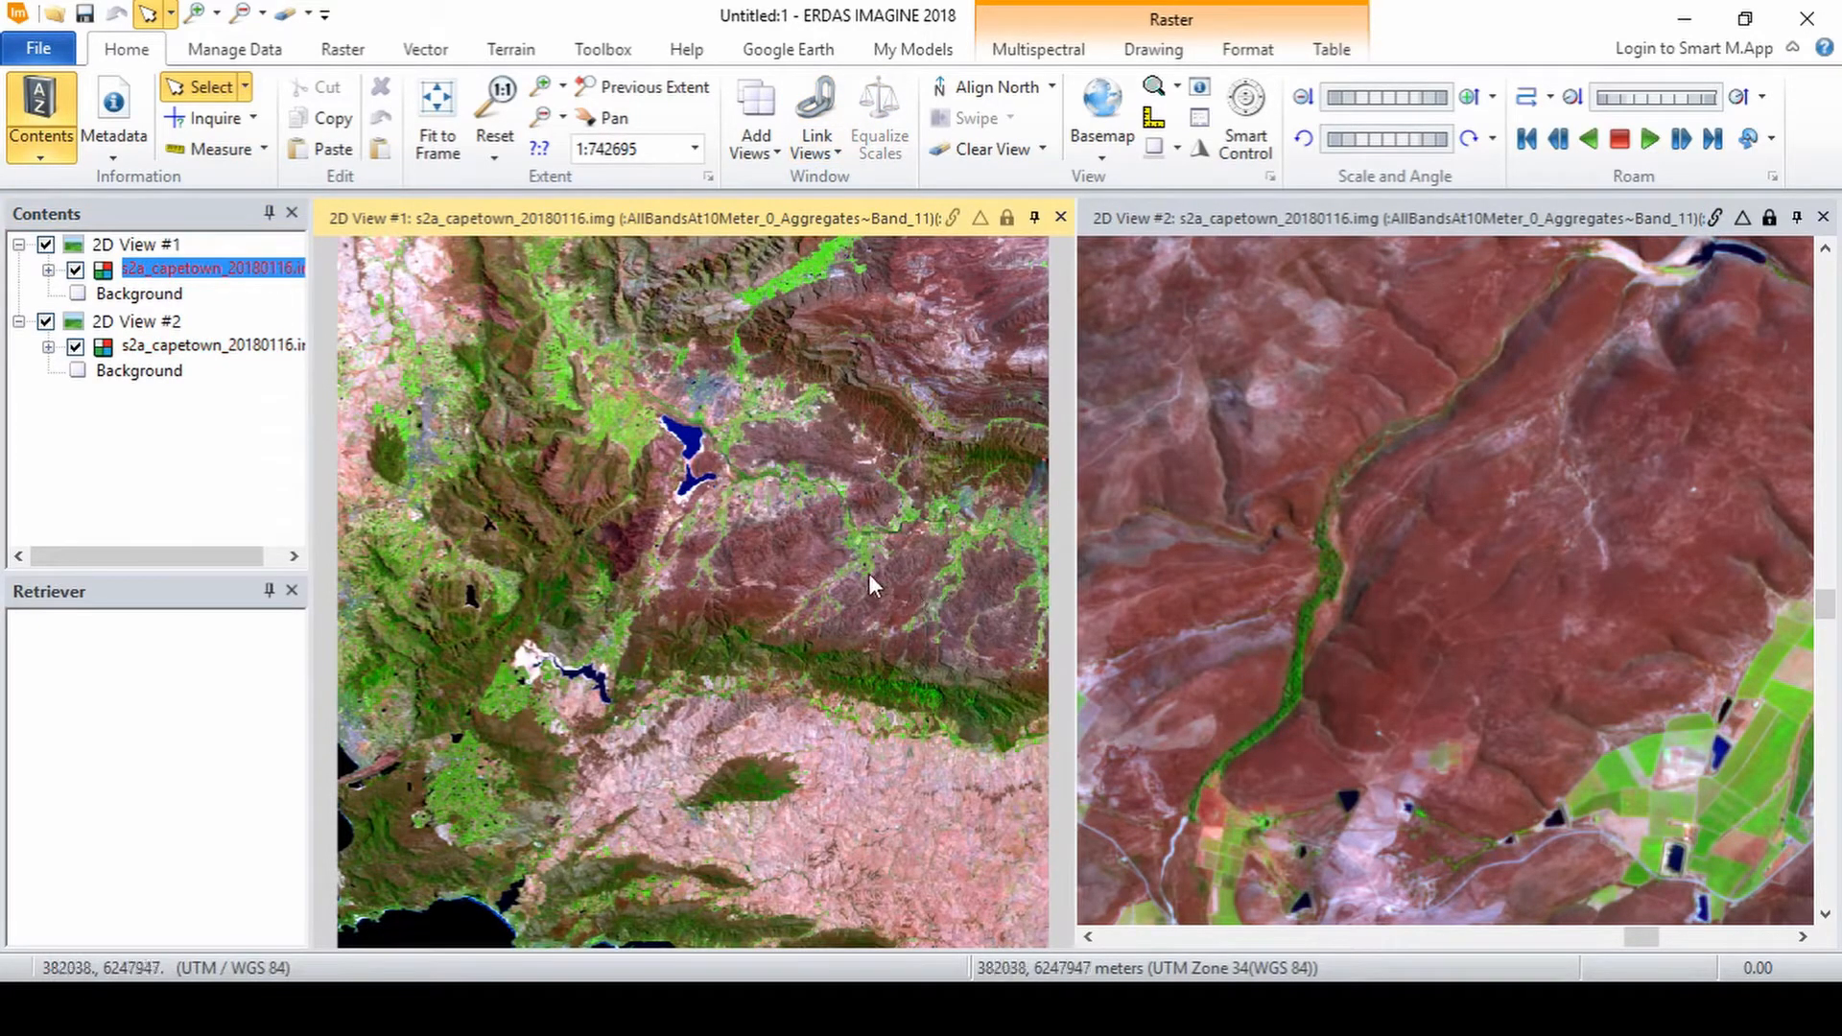
Step: Open the saved snail trail snail_trail_20180720.img from the Outputs folder in View #1
{"action": "left_click", "coordinate": [1216, 488]}
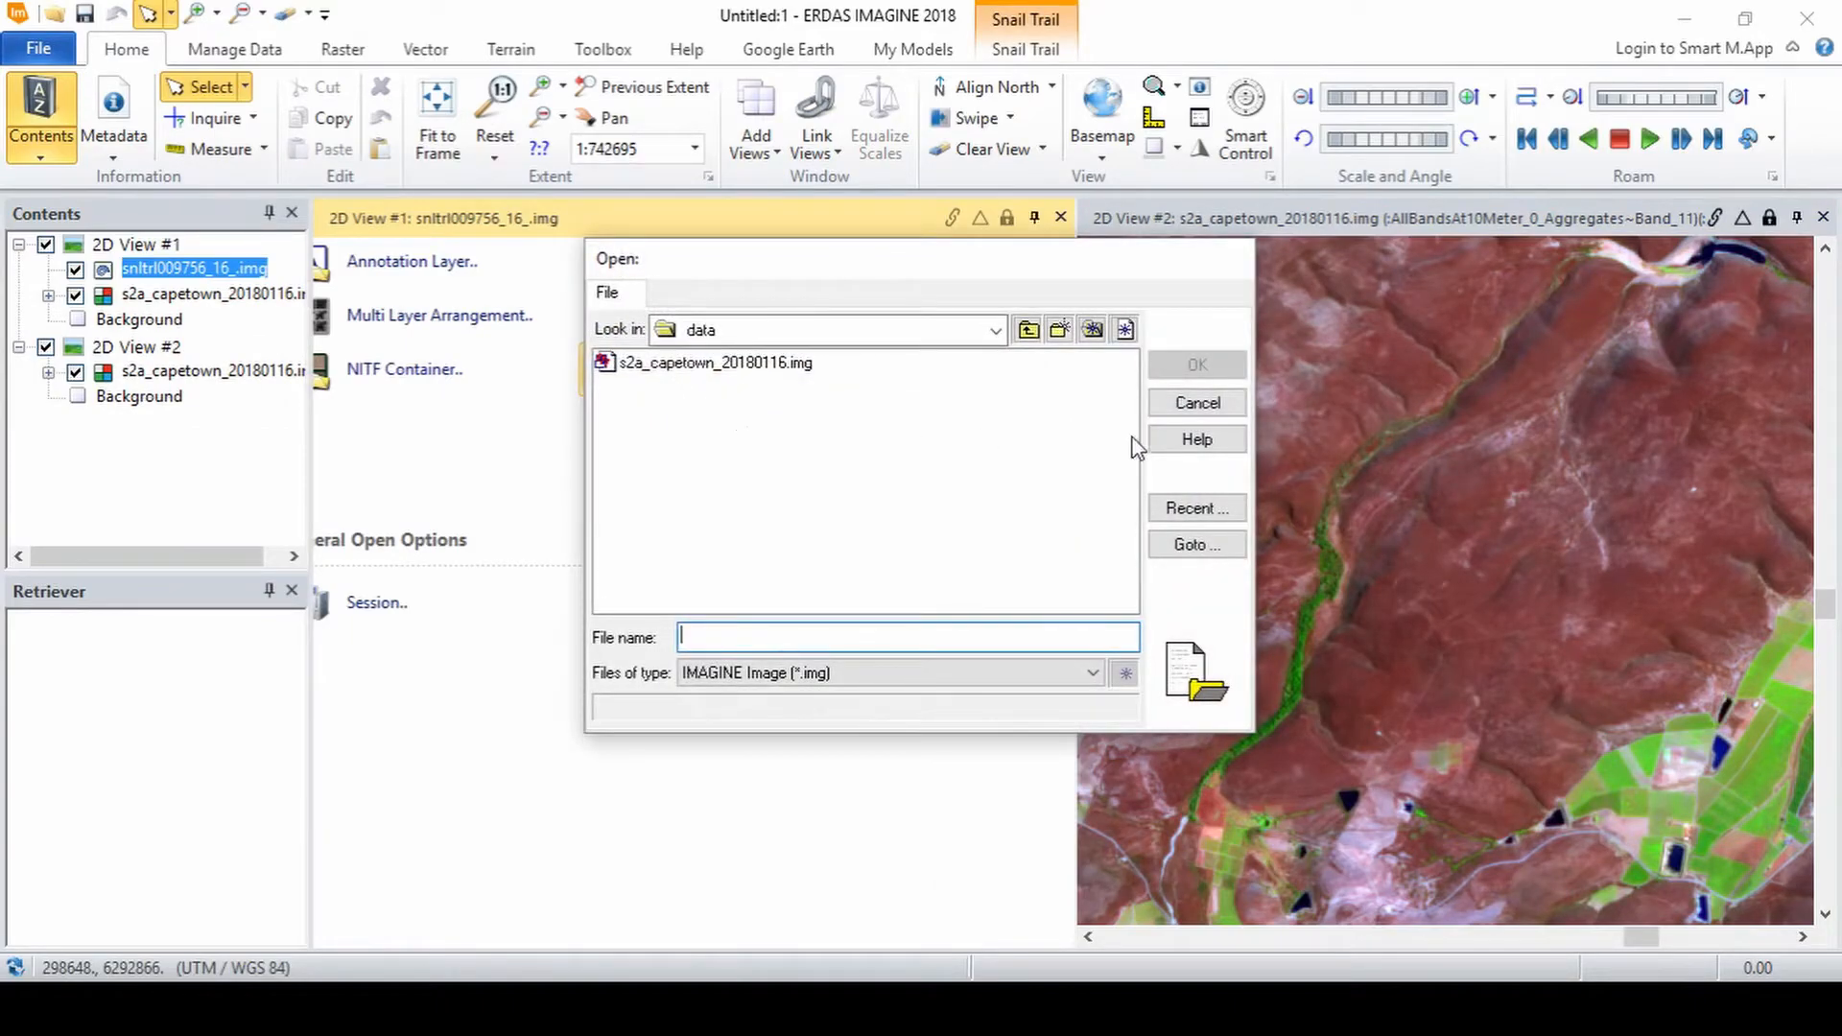
{"action": "left_click", "coordinate": [1027, 331]}
{"action": "double_click", "coordinate": [645, 388]}
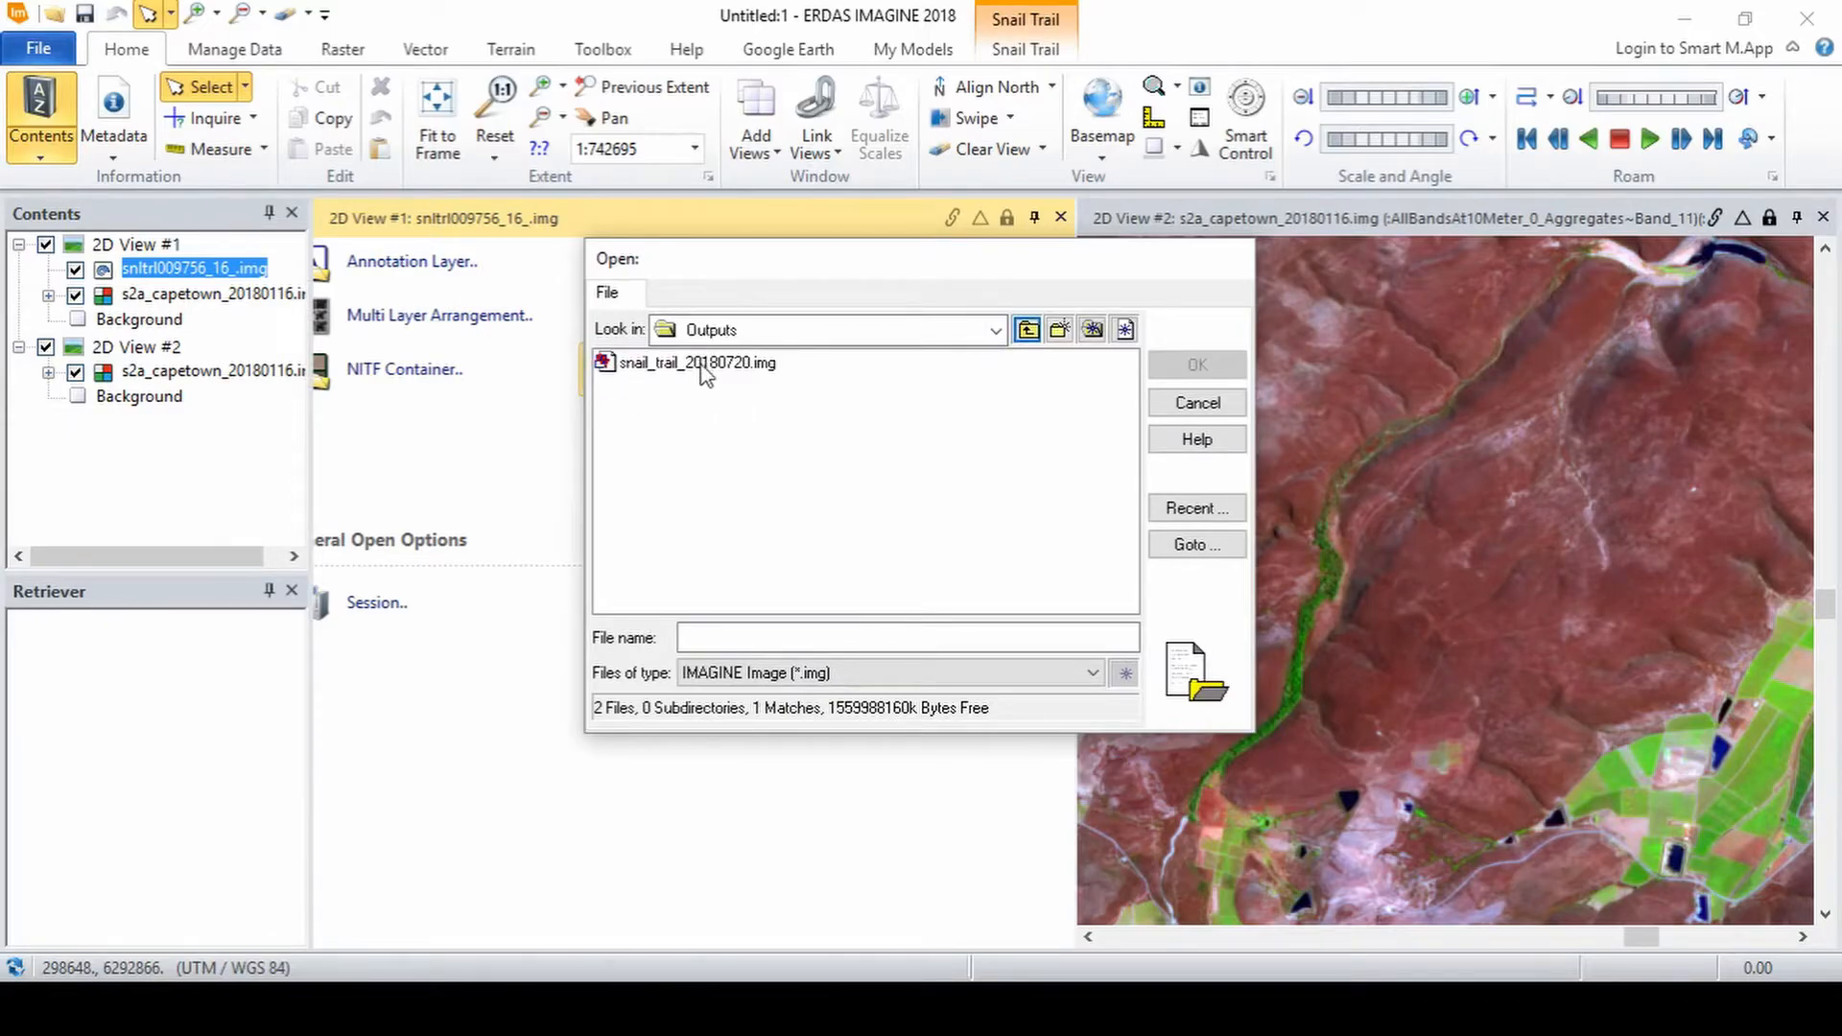
{"action": "left_click", "coordinate": [703, 365]}
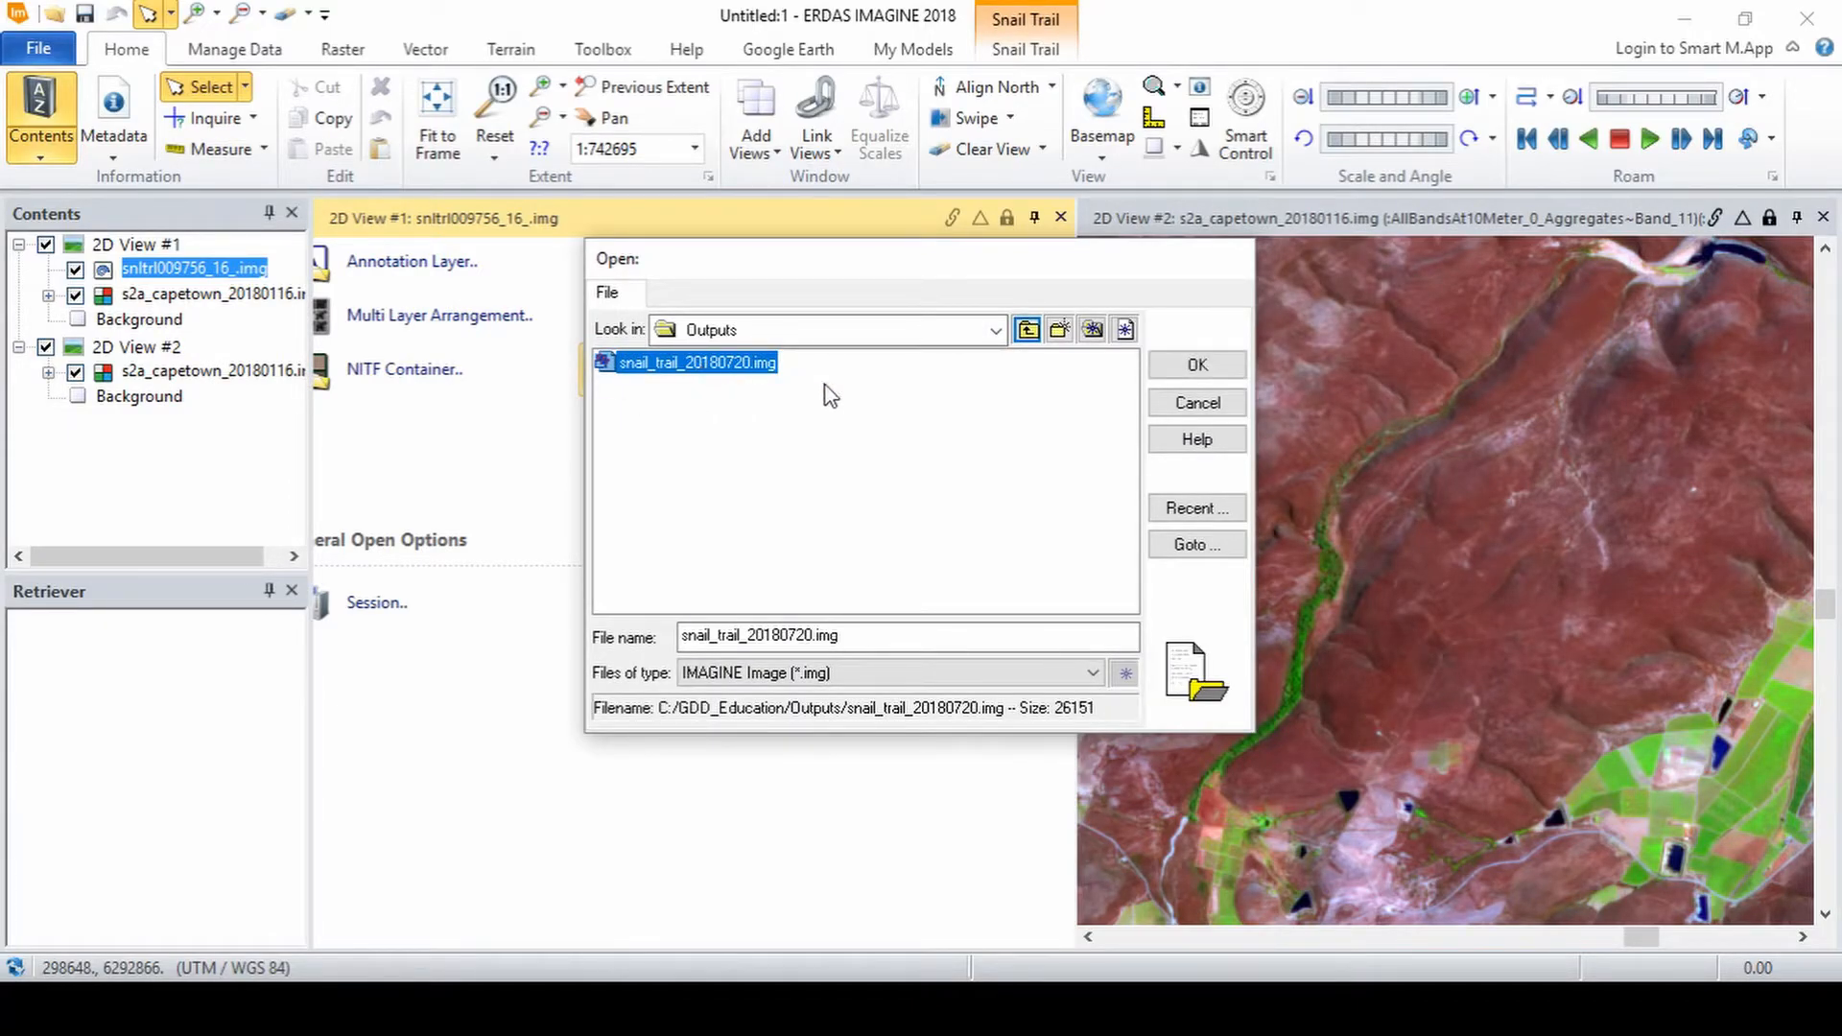
{"action": "left_click", "coordinate": [1199, 372]}
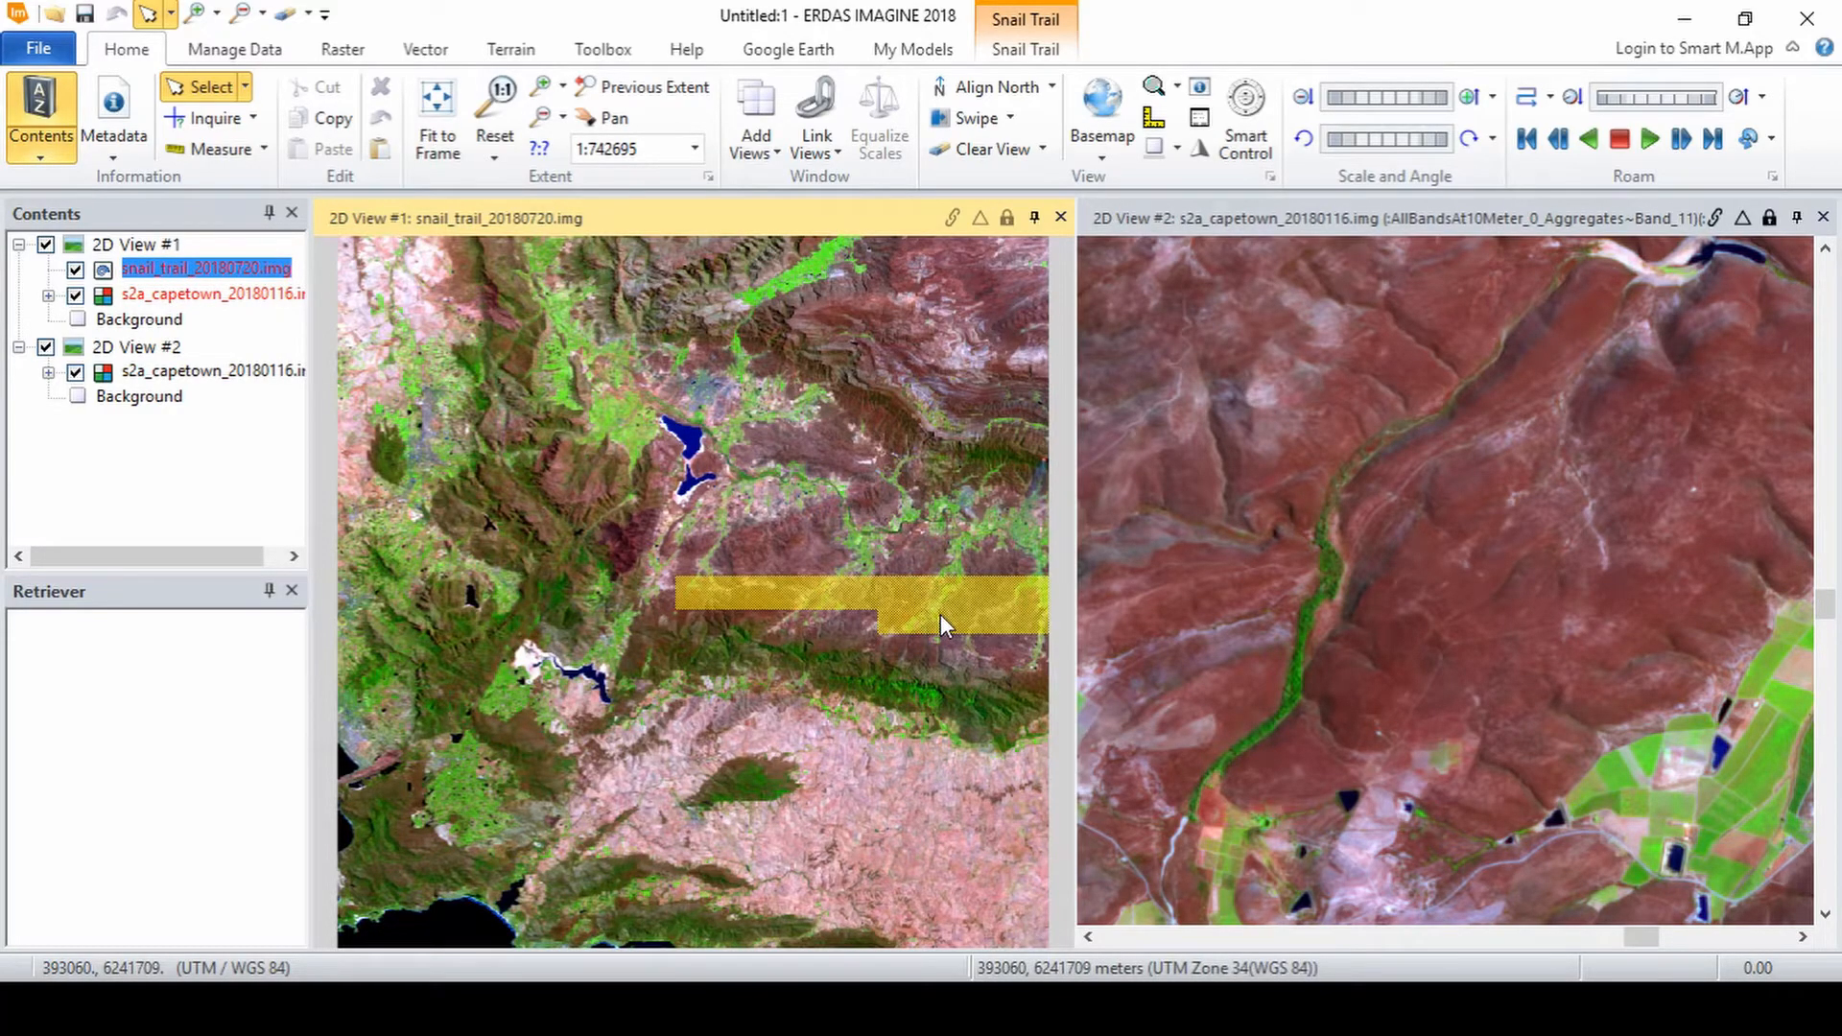
Step: Relink the two views with View #2 active, and roam automatically westward across its image to extend the snail trail before stopping the roam
{"action": "left_click", "coordinate": [1342, 537]}
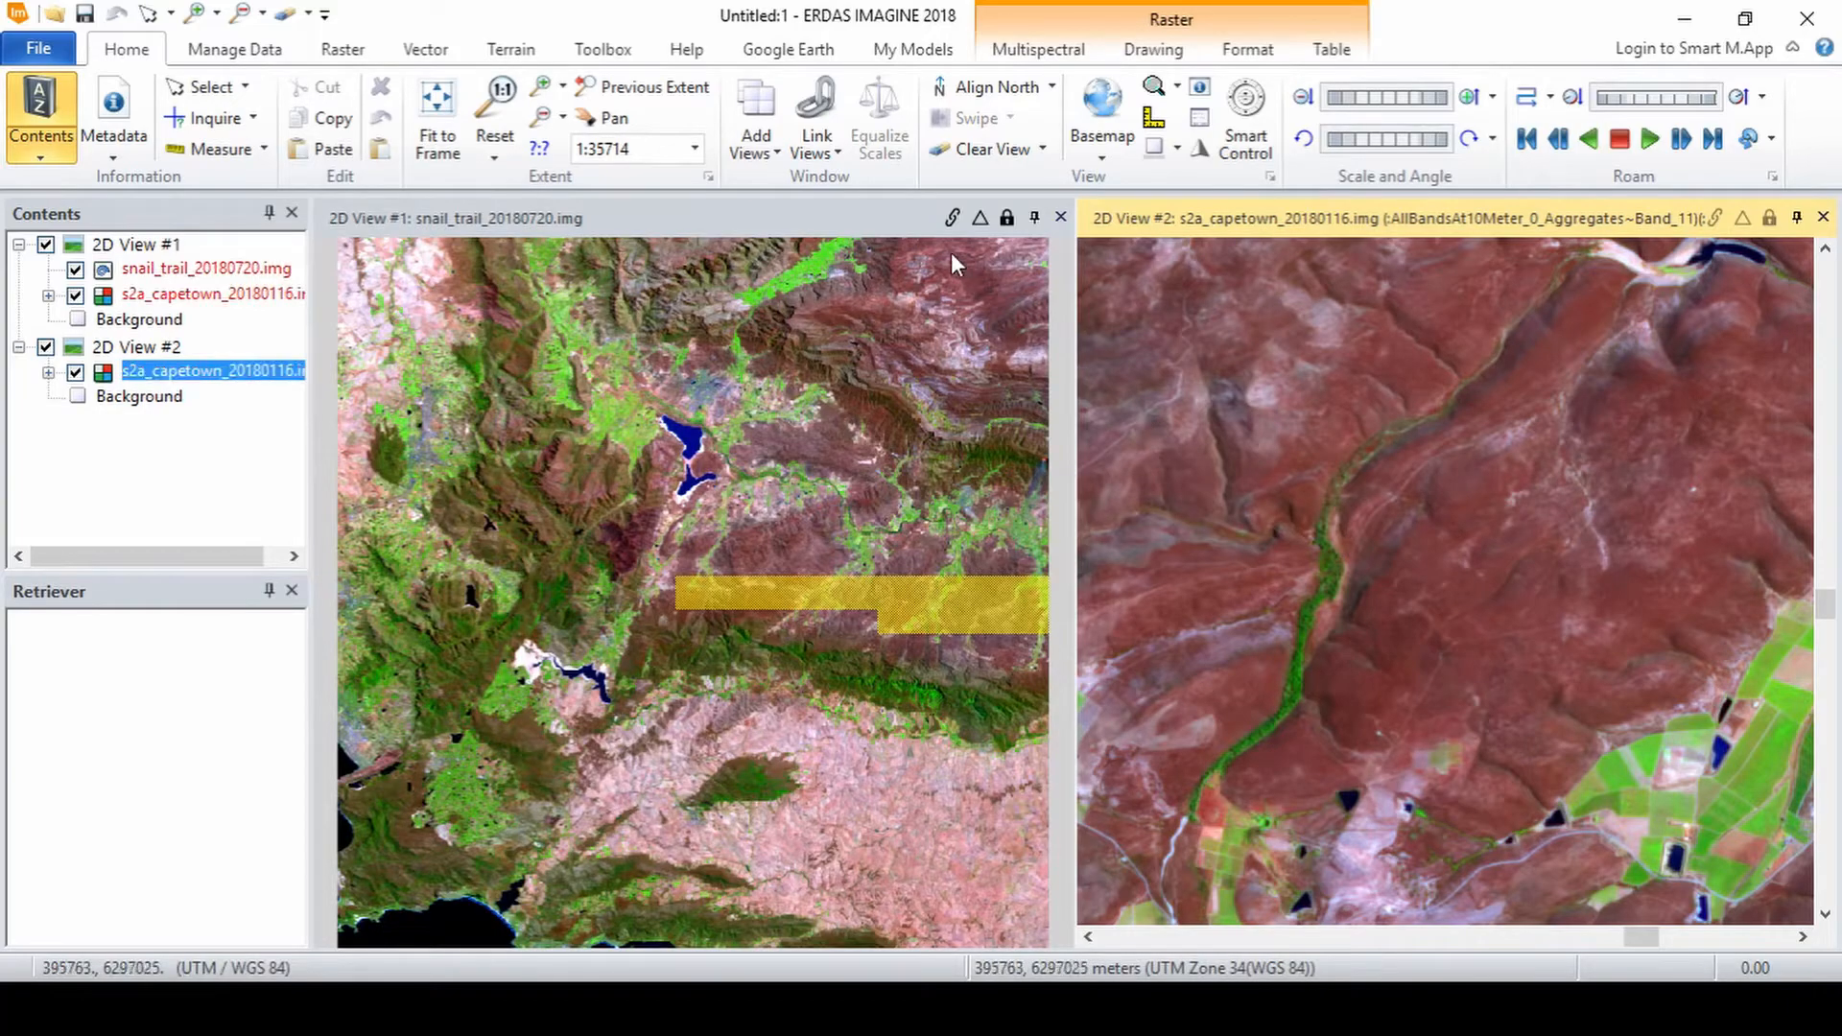
{"action": "left_click", "coordinate": [953, 222]}
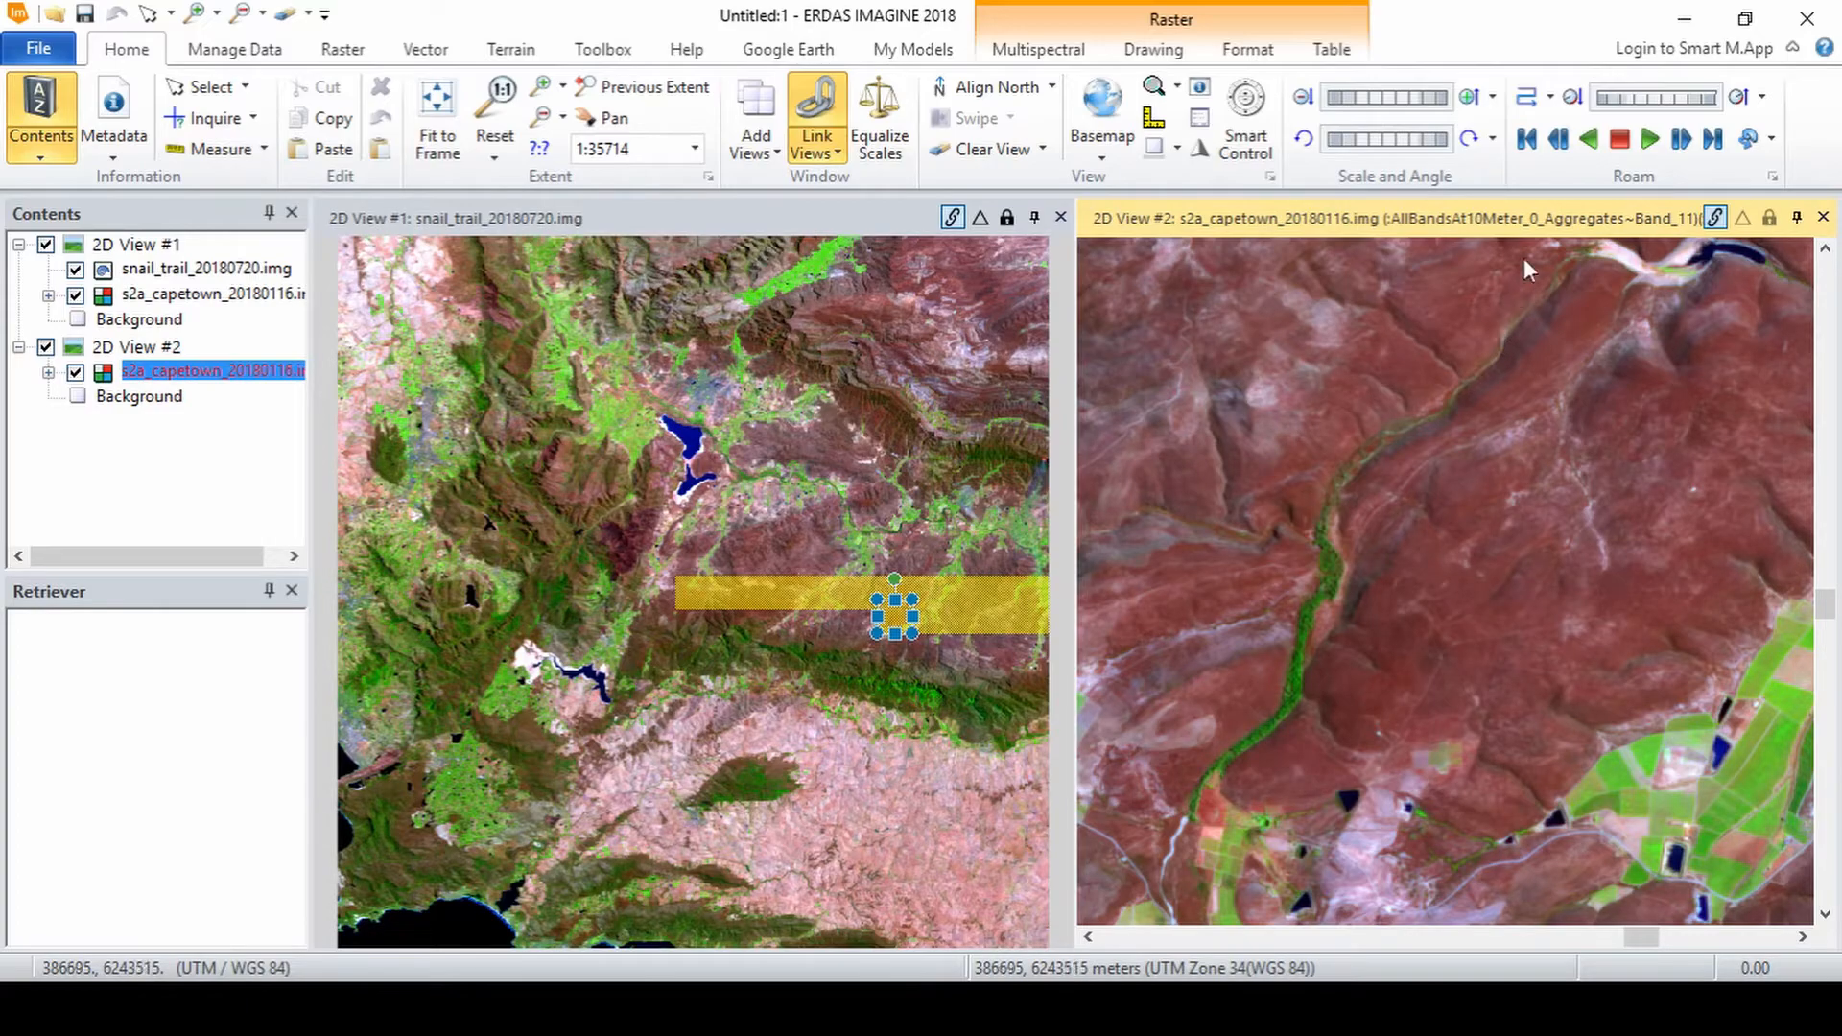
{"action": "left_click", "coordinate": [1589, 141]}
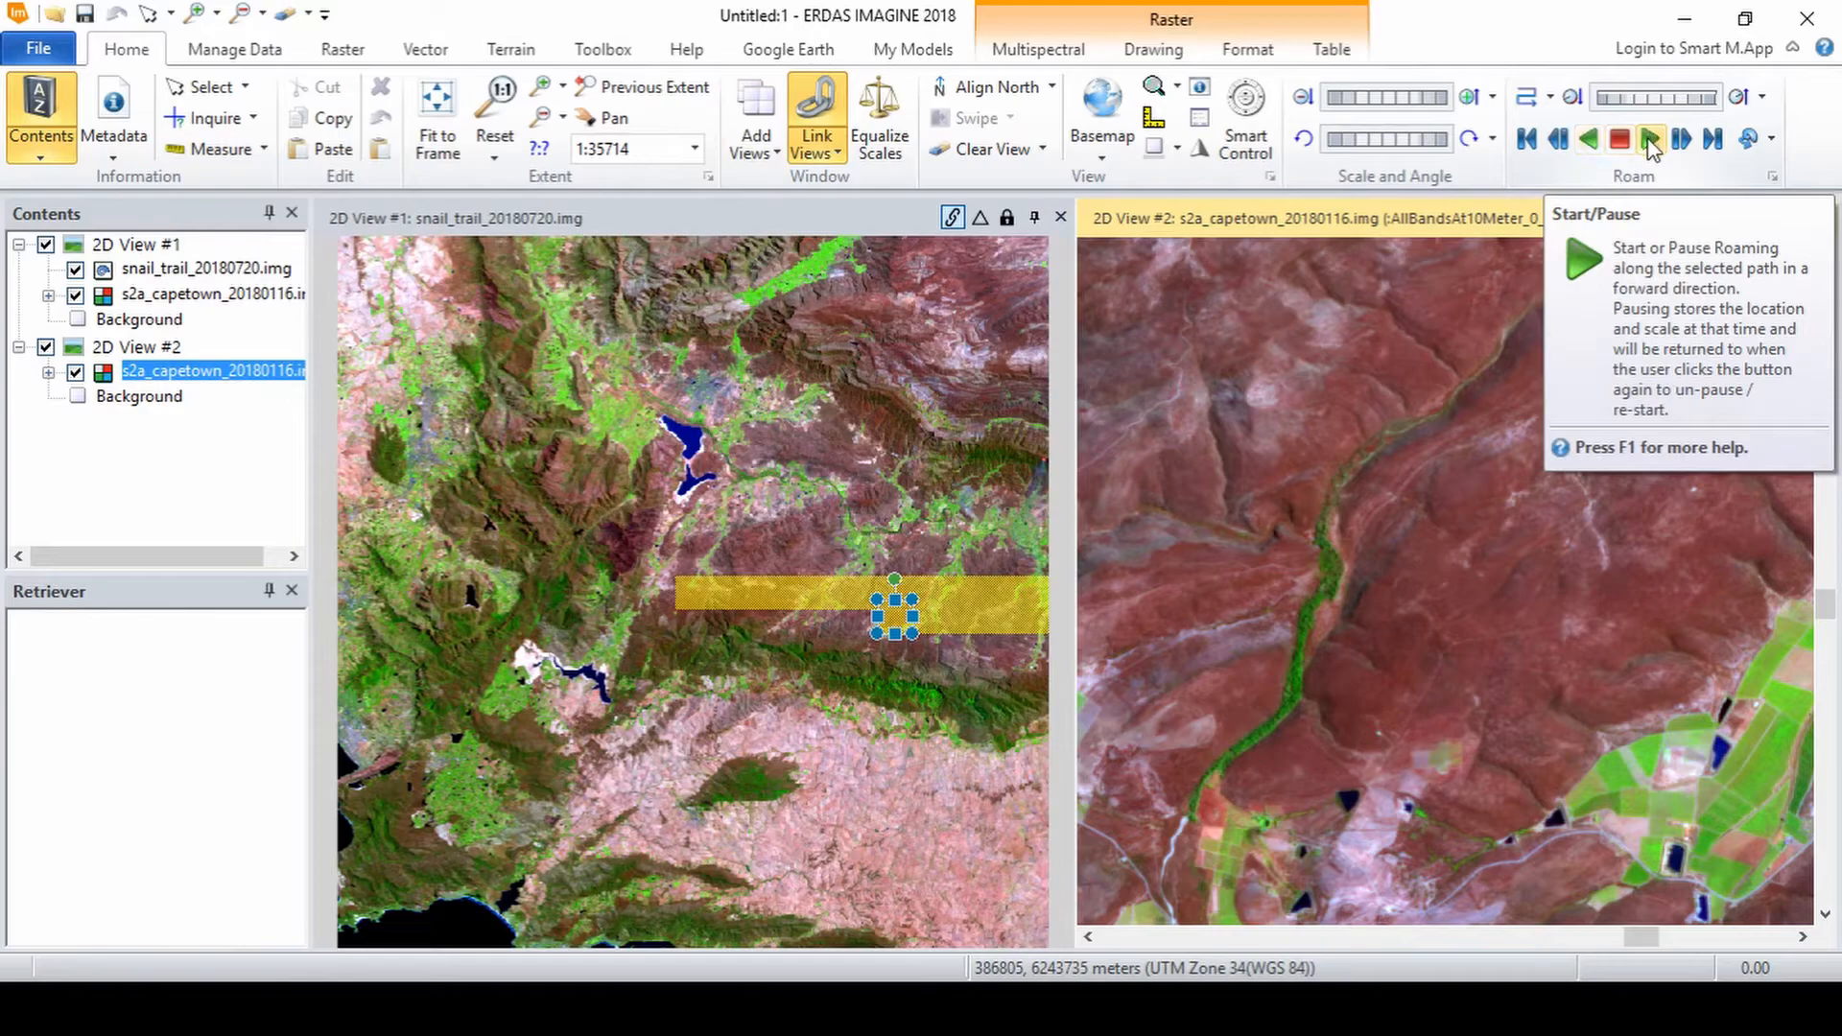
{"action": "left_click", "coordinate": [1650, 142]}
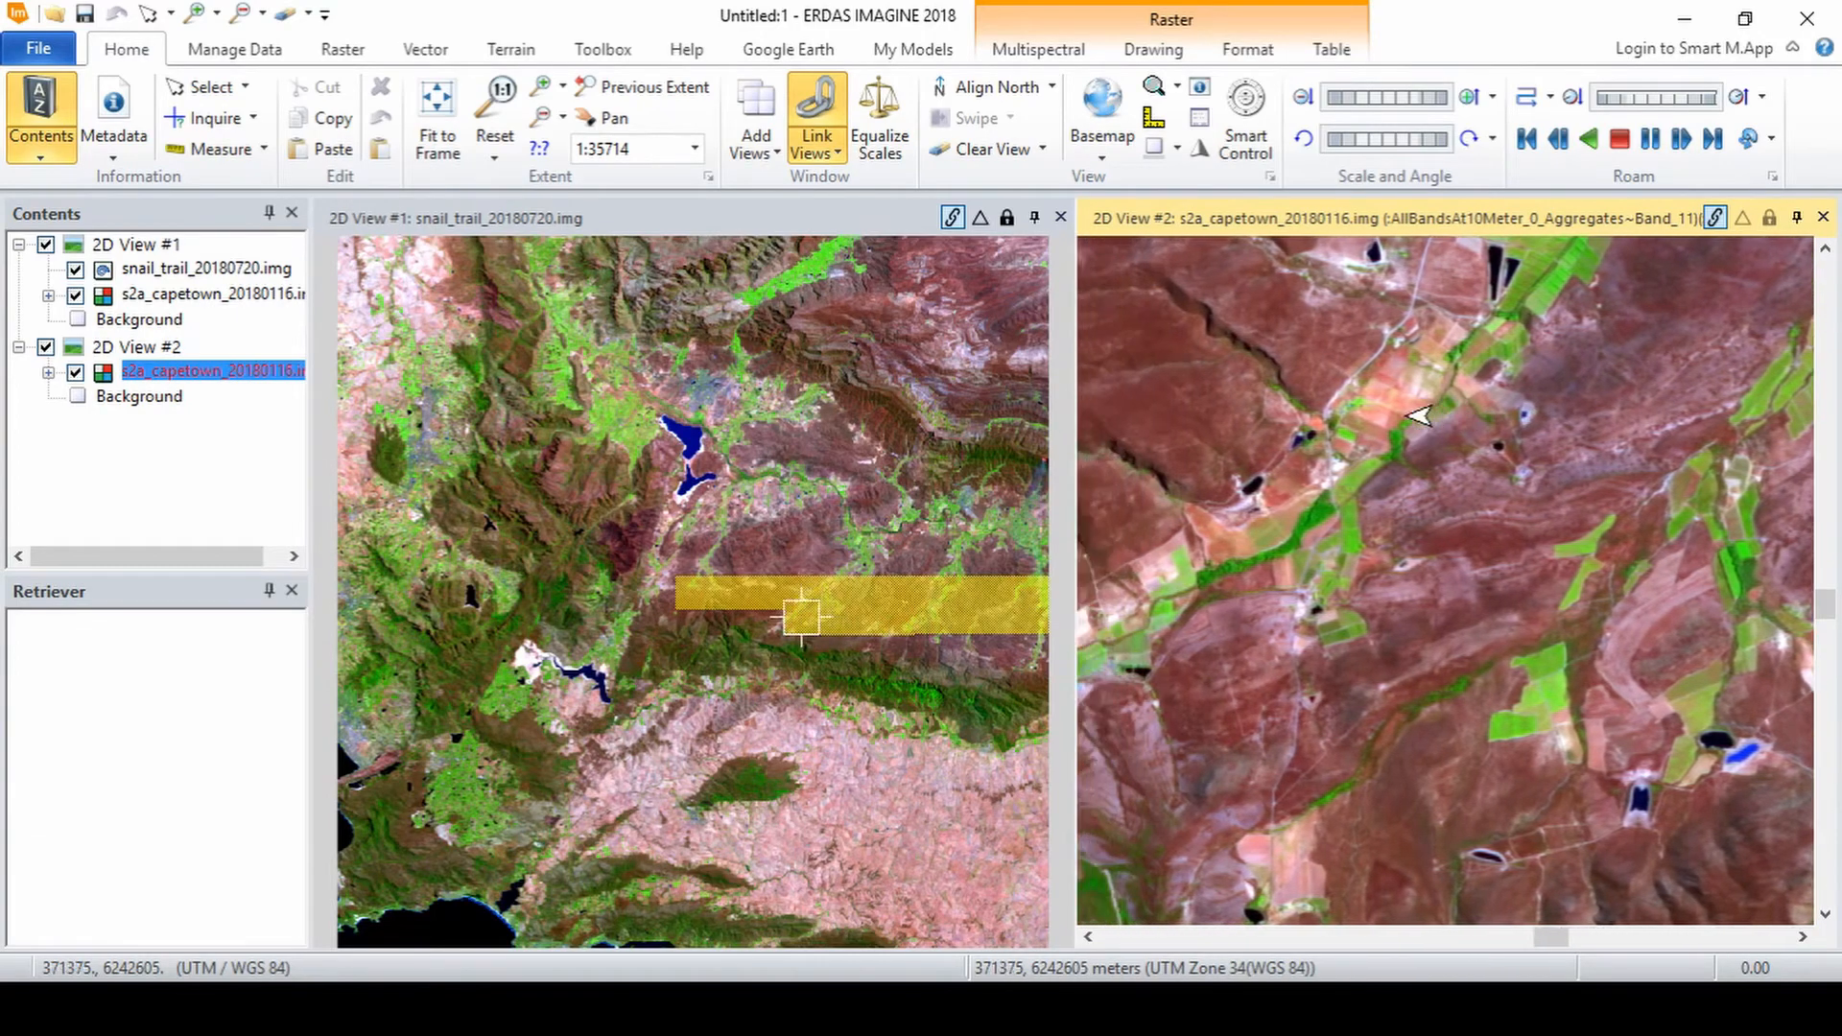
{"action": "left_click", "coordinate": [1620, 140]}
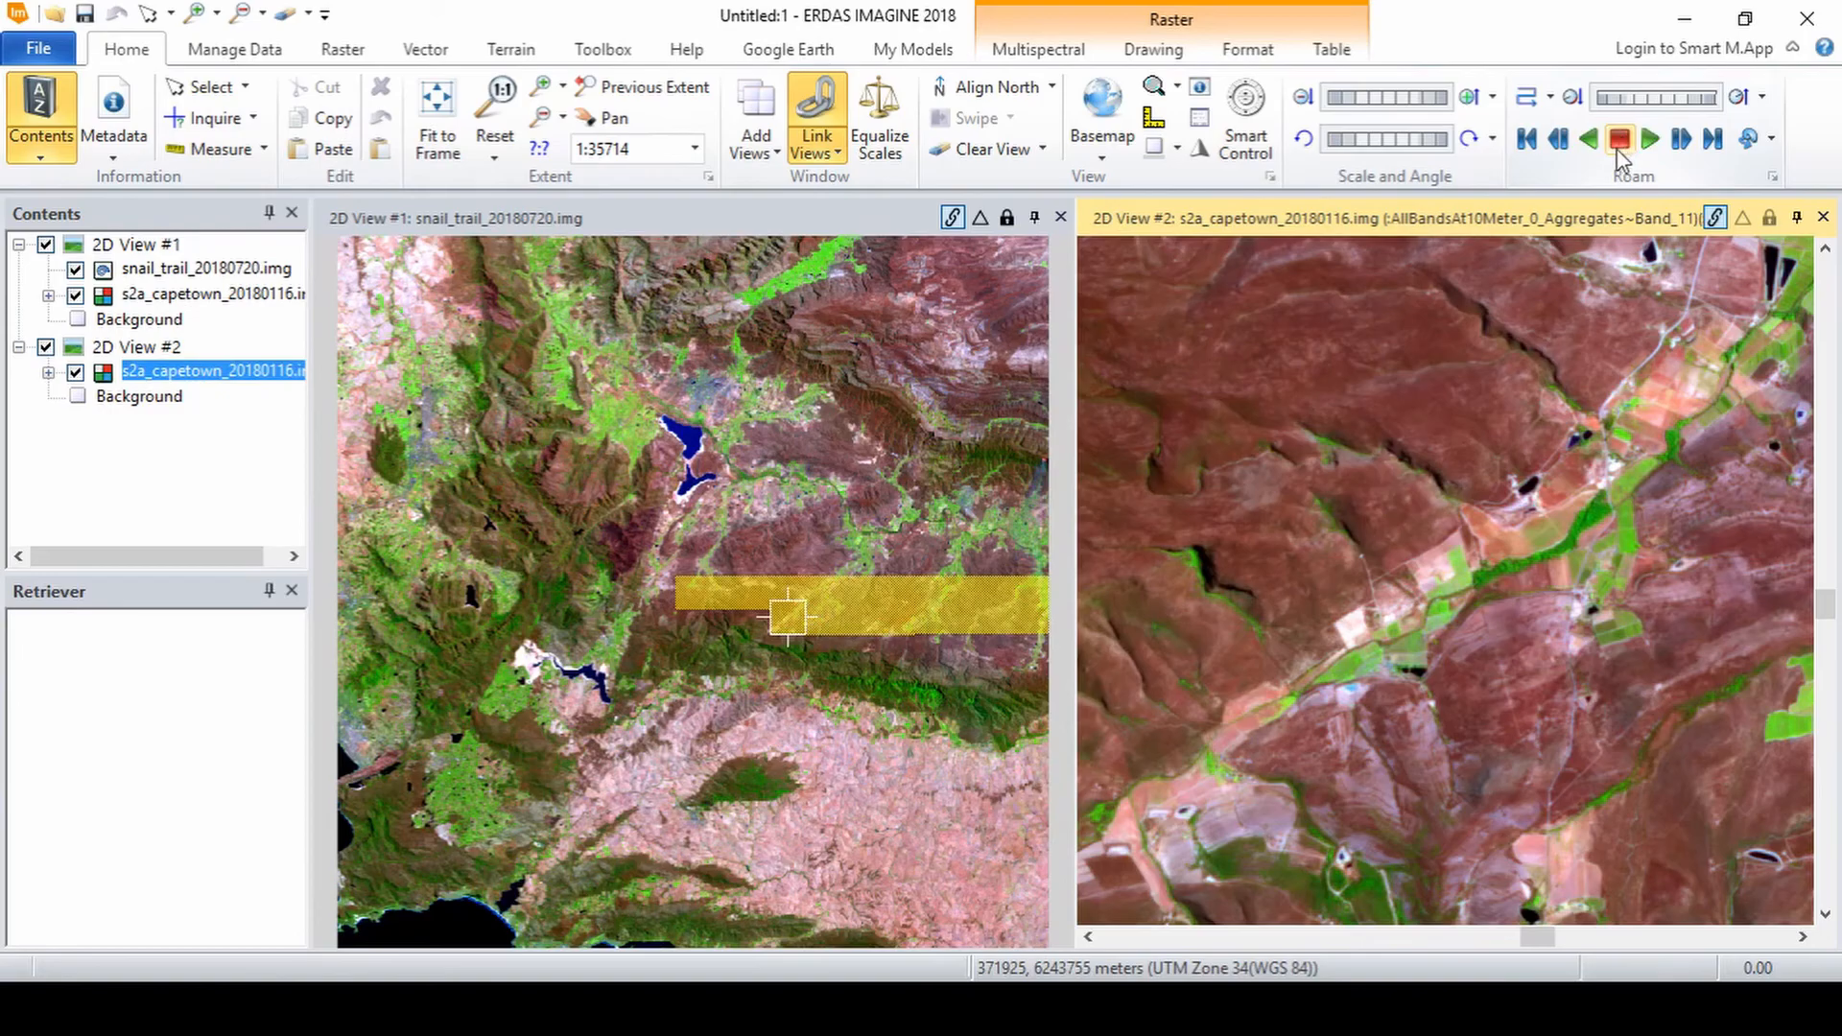